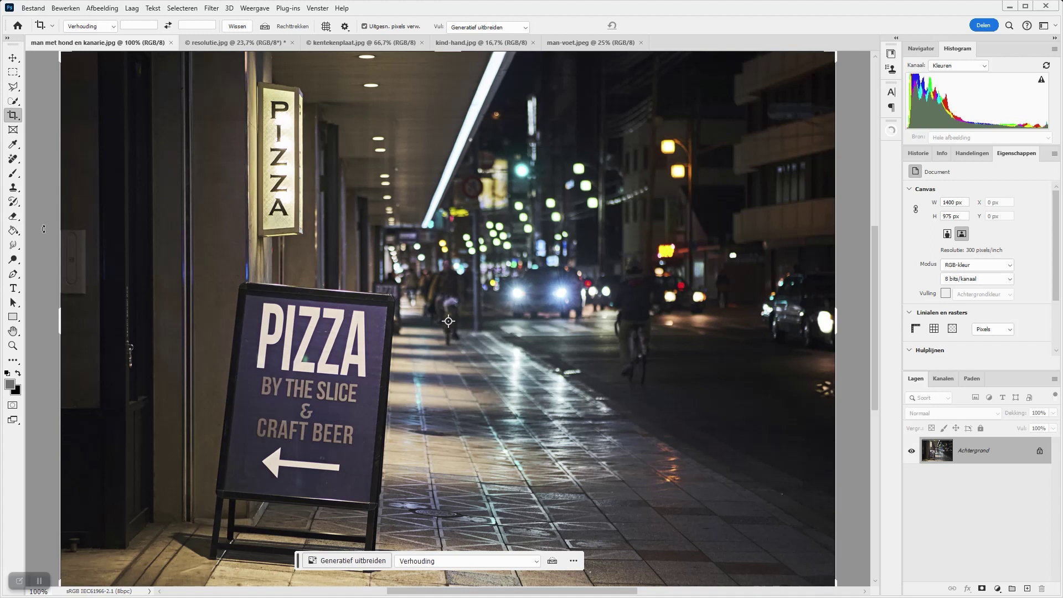
Step: Pick the Rectangular Marquee for selecting on the night-time pizza street photo
click(13, 72)
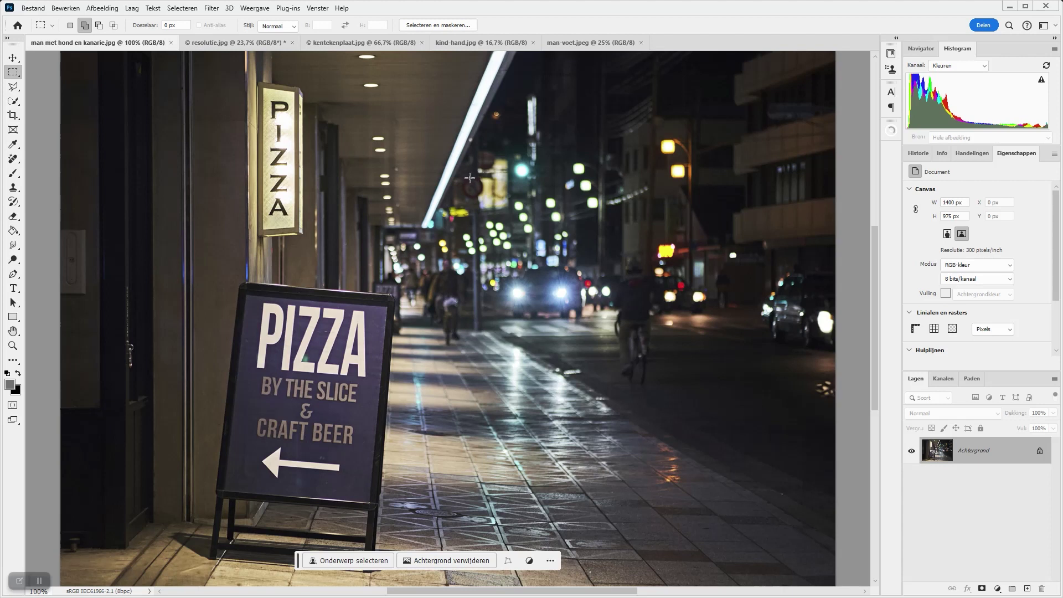
Step: Generate 'man met hond' into a selection over the sidewalk right of the pizza sign
drag(470, 178, 758, 565)
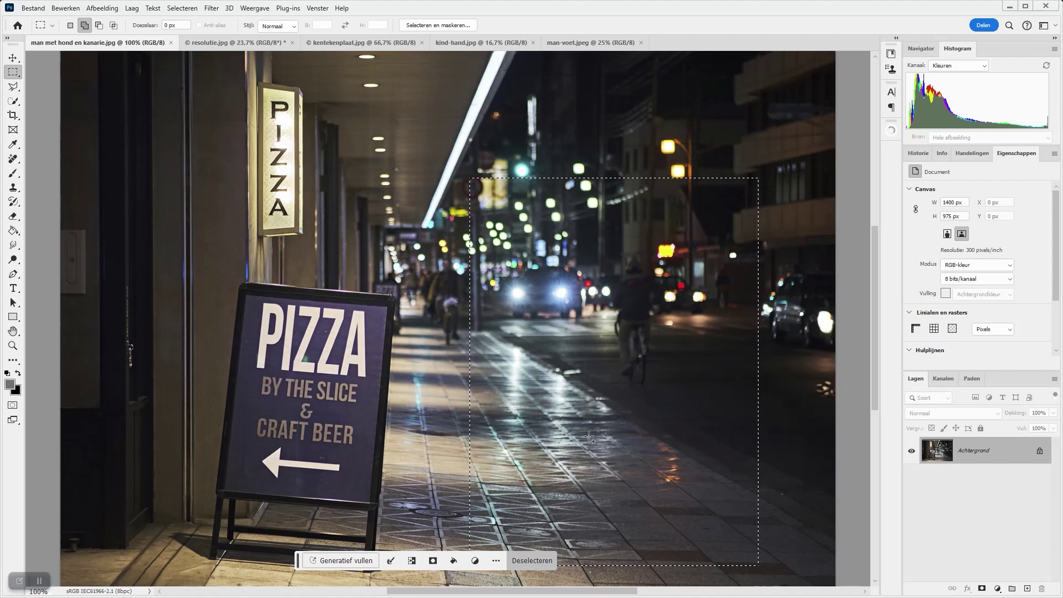
click(346, 561)
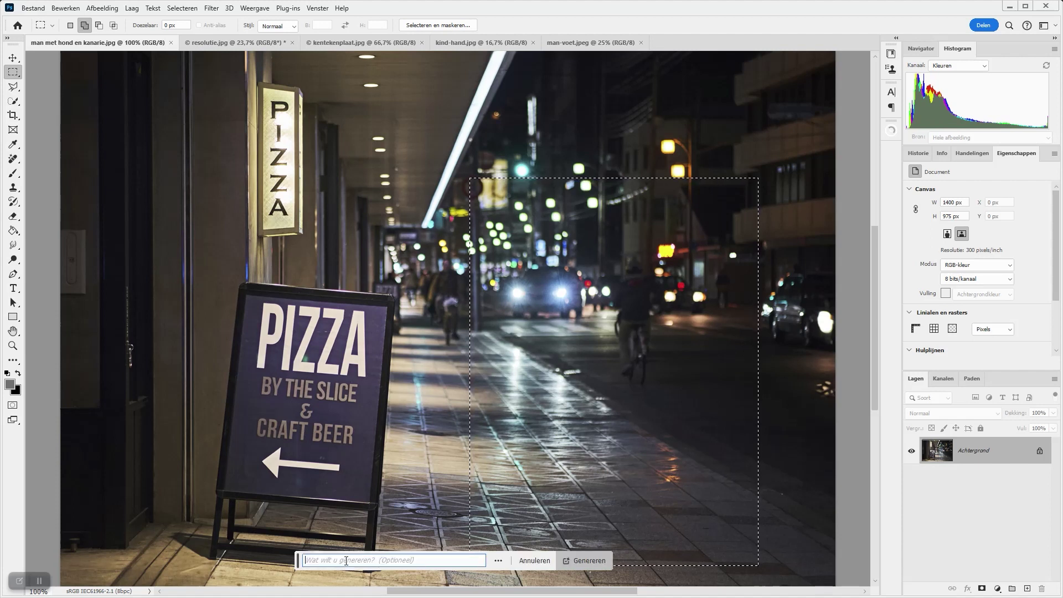
text(man met hond)
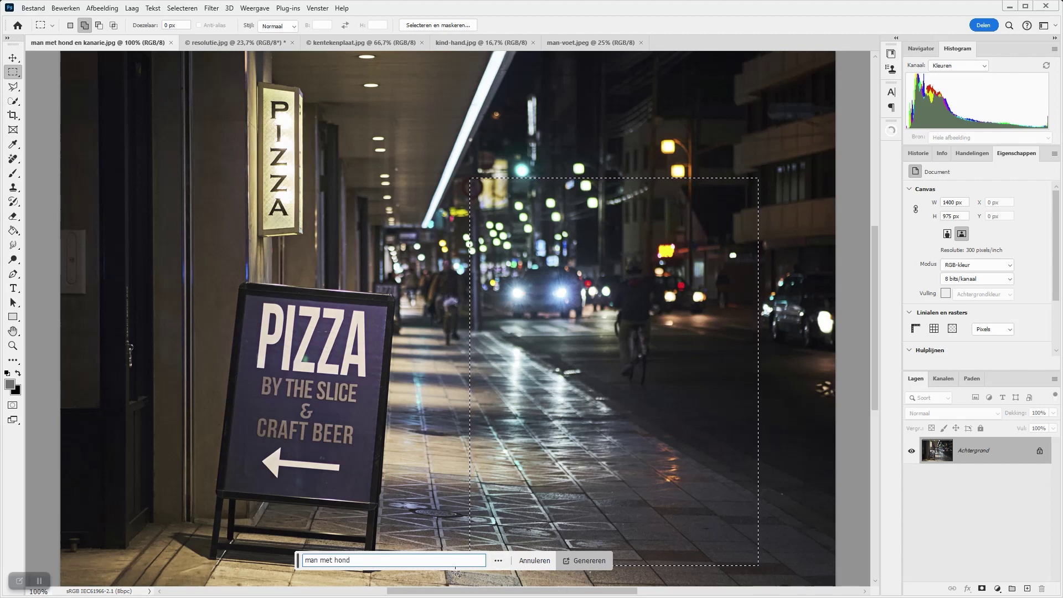
click(588, 561)
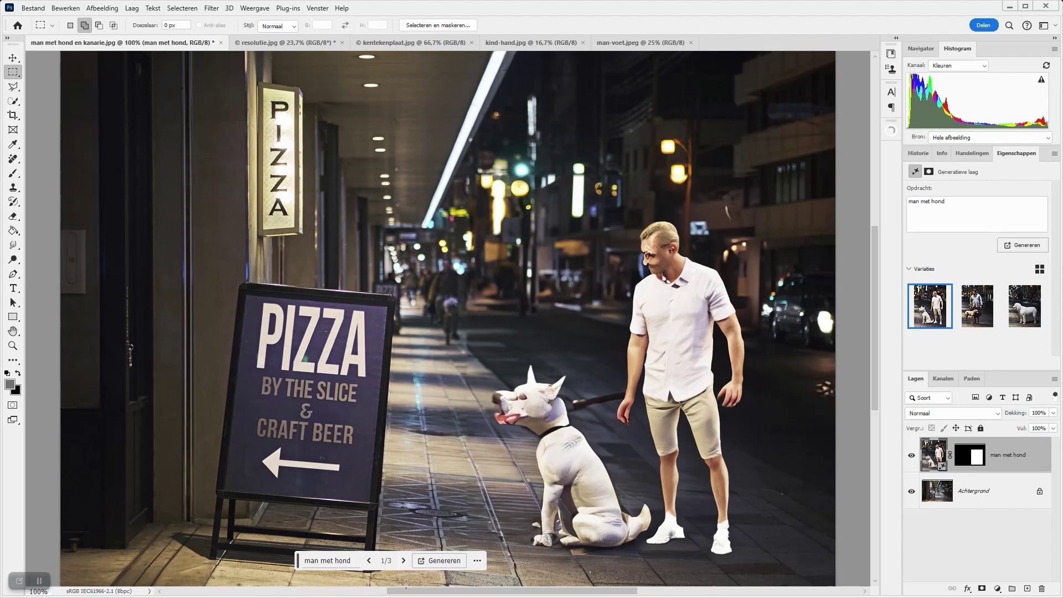
Step: Compare variations 2/3 and 3/3, then keep 2/3: the man in a kilt with a pale dog
click(403, 561)
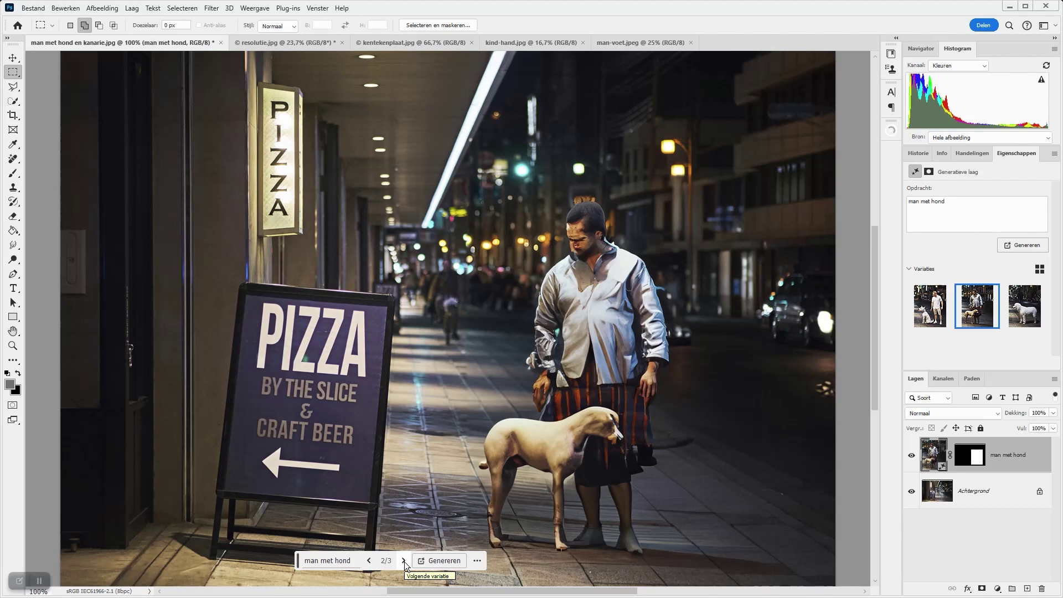
click(404, 562)
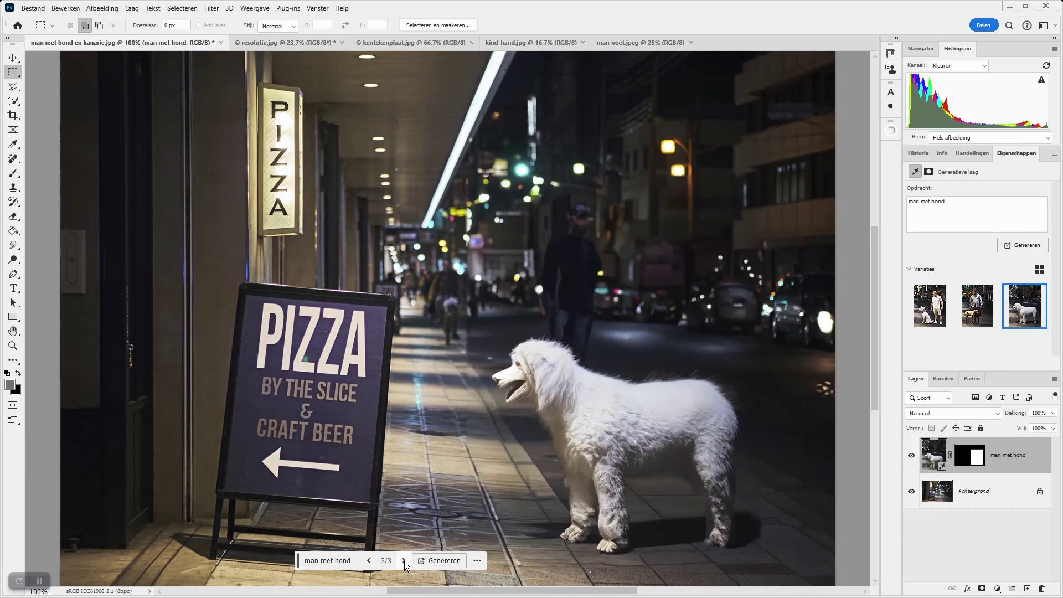
click(370, 560)
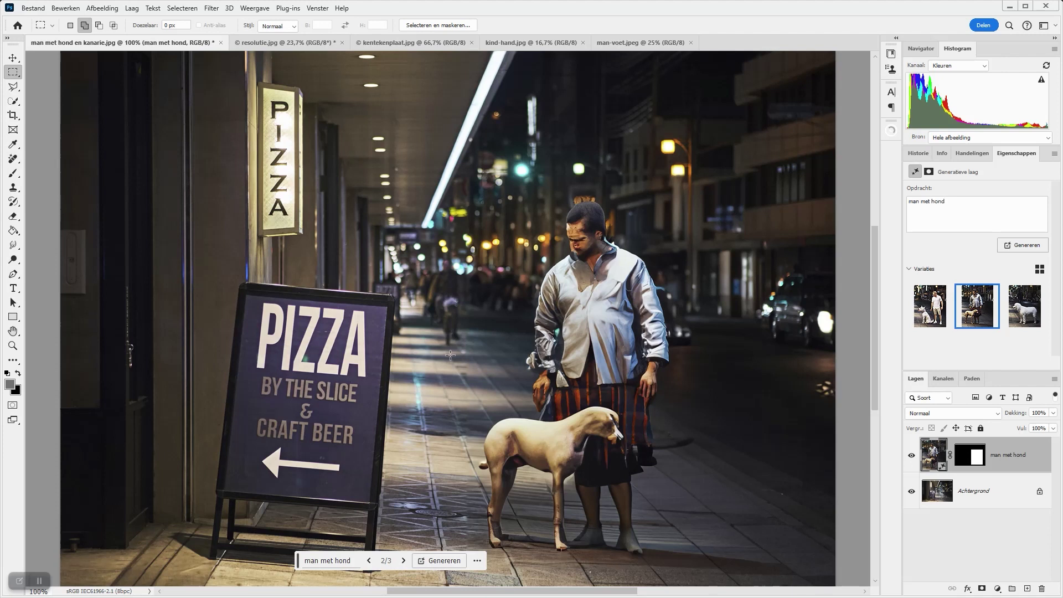
Step: Generate 'kanarie' into a small selection atop the pizza sign and browse its variations
drag(354, 264, 381, 300)
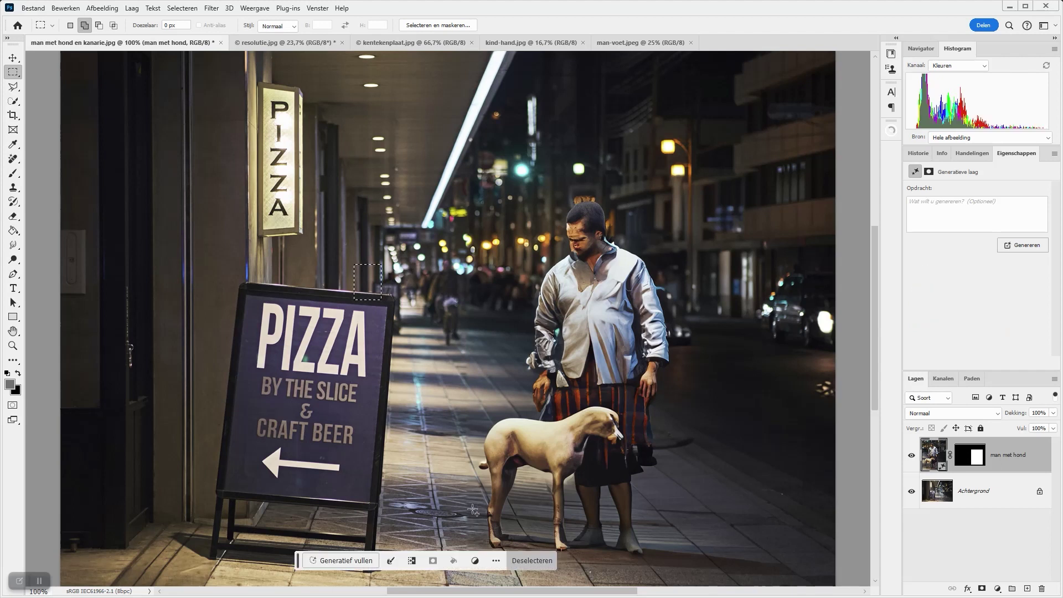
click(346, 561)
text(kanarie)
key(Return)
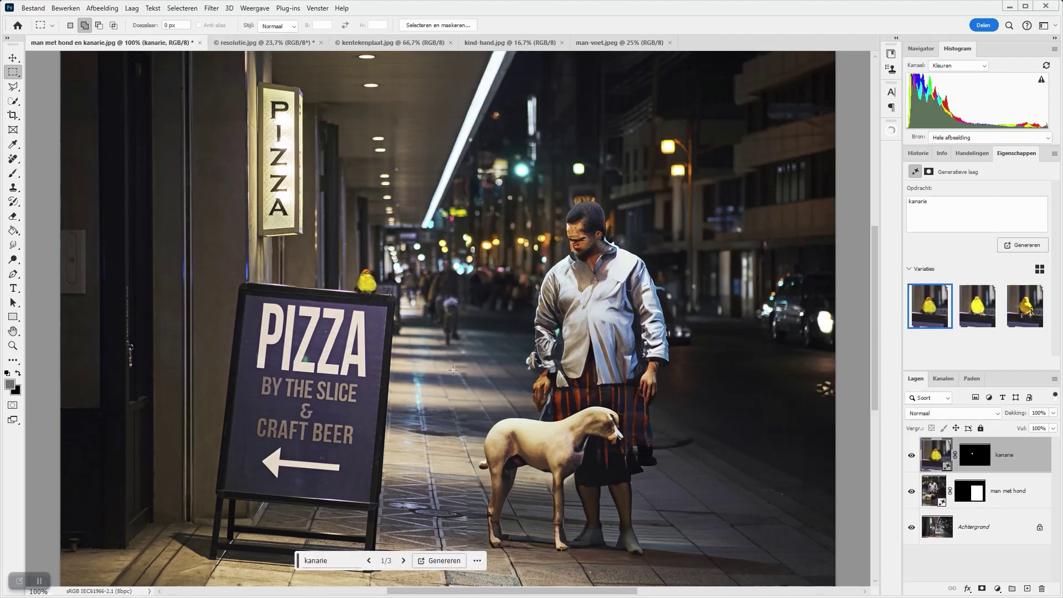
click(404, 561)
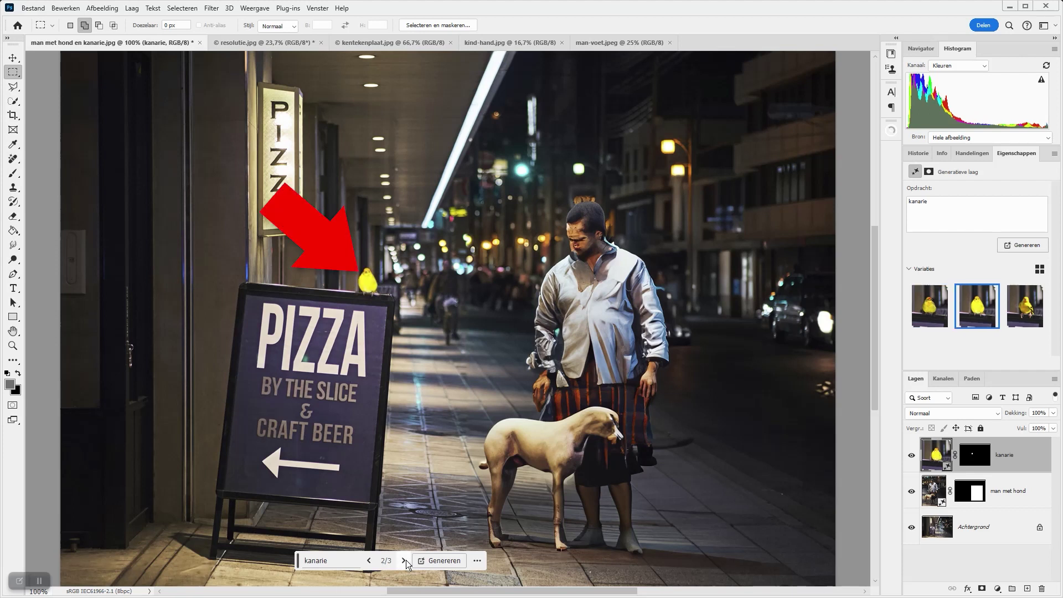
click(404, 560)
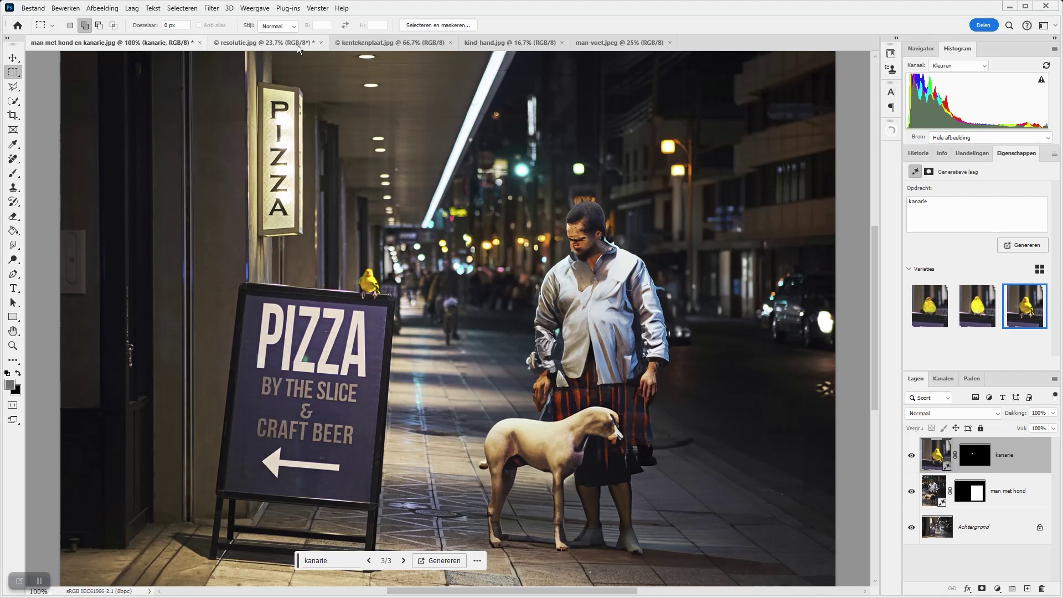
Step: Bring up resolutie.jpg, the stone-house garden photo, zoomed out with space around it
click(268, 42)
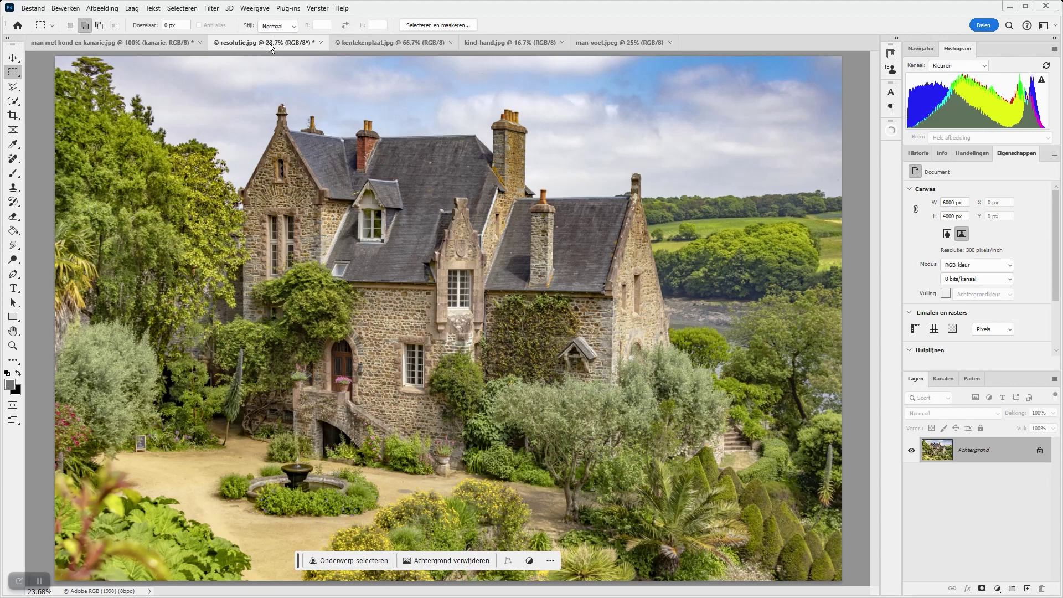
key(ctrl+minus)
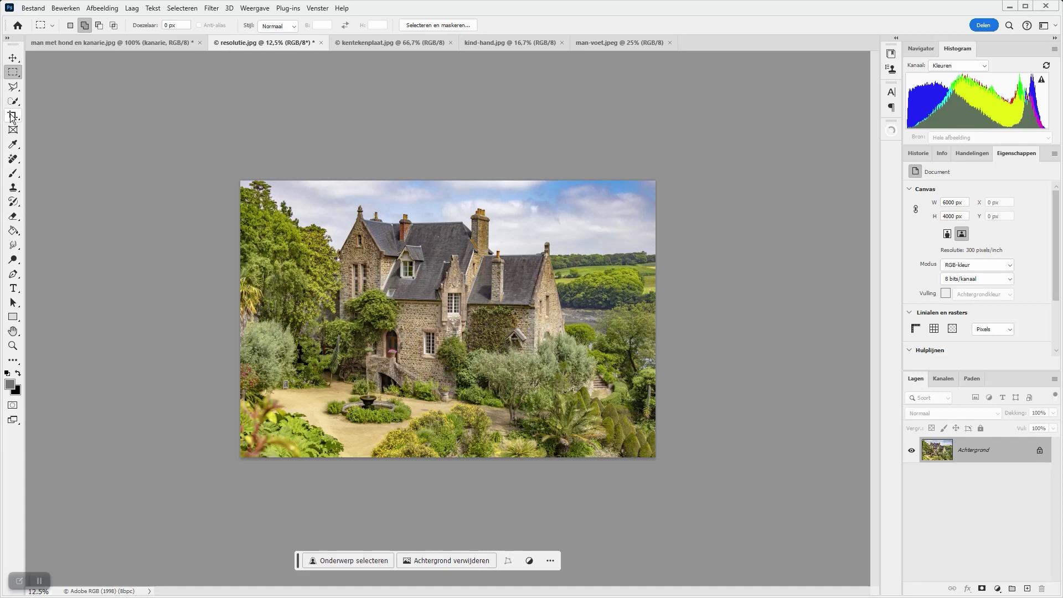
Step: Extend the house photo's canvas downward to a square with Crop, then generate garden into it
click(12, 117)
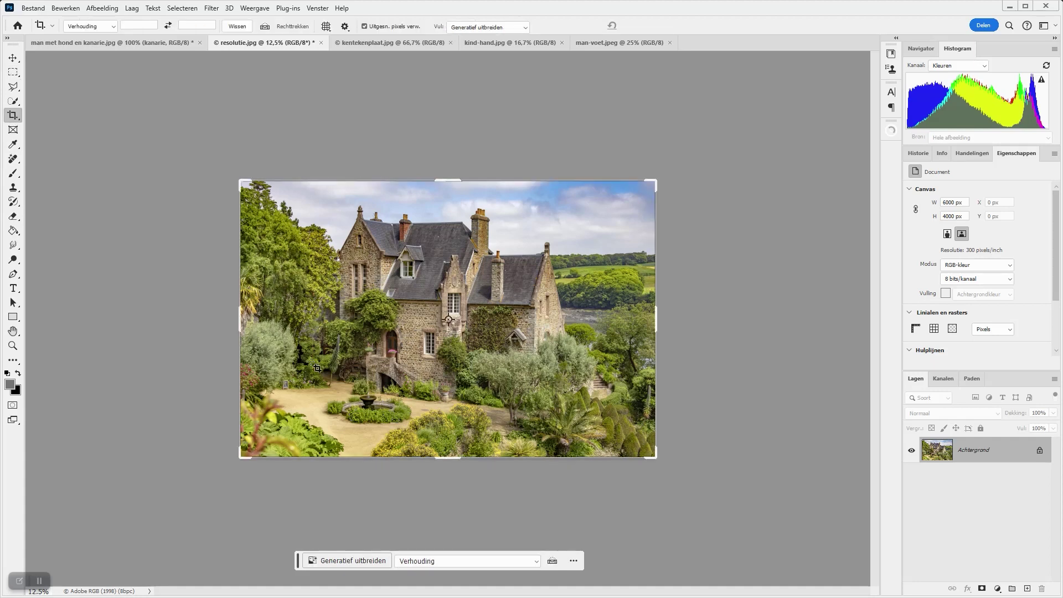
drag(447, 460, 435, 503)
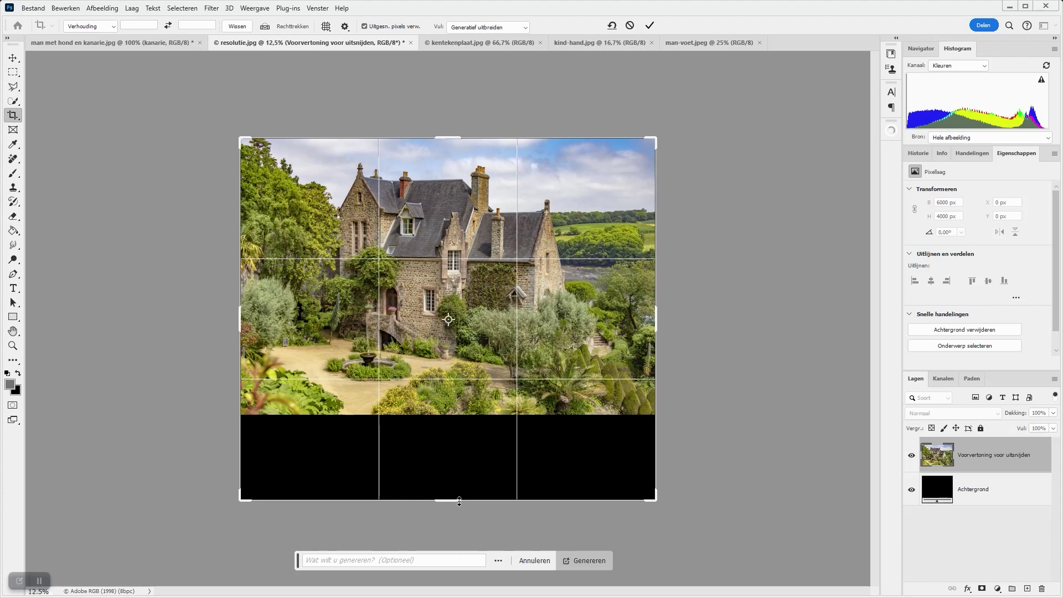
drag(459, 501, 457, 516)
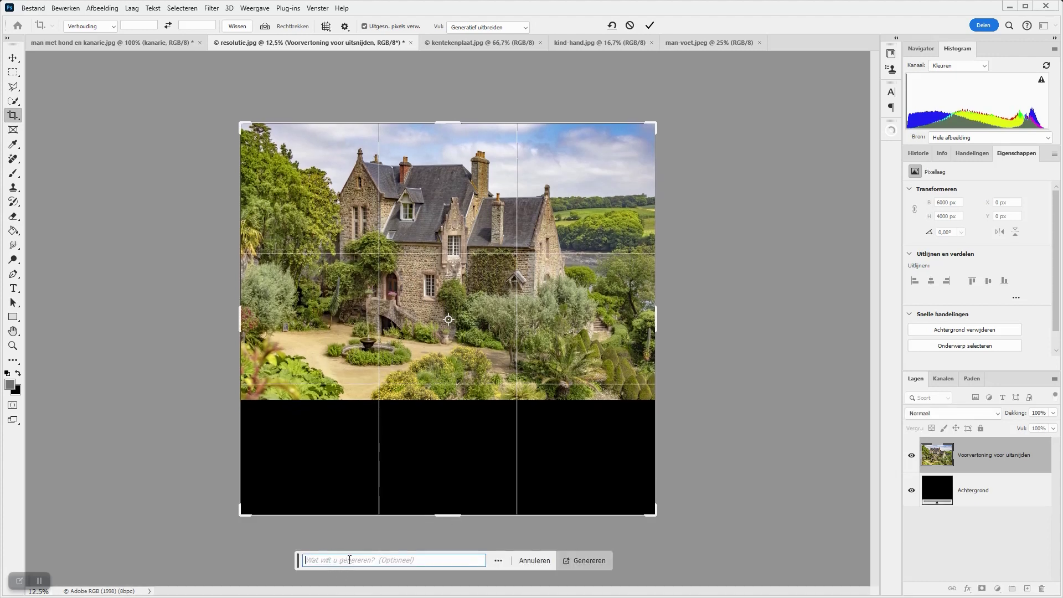
click(580, 562)
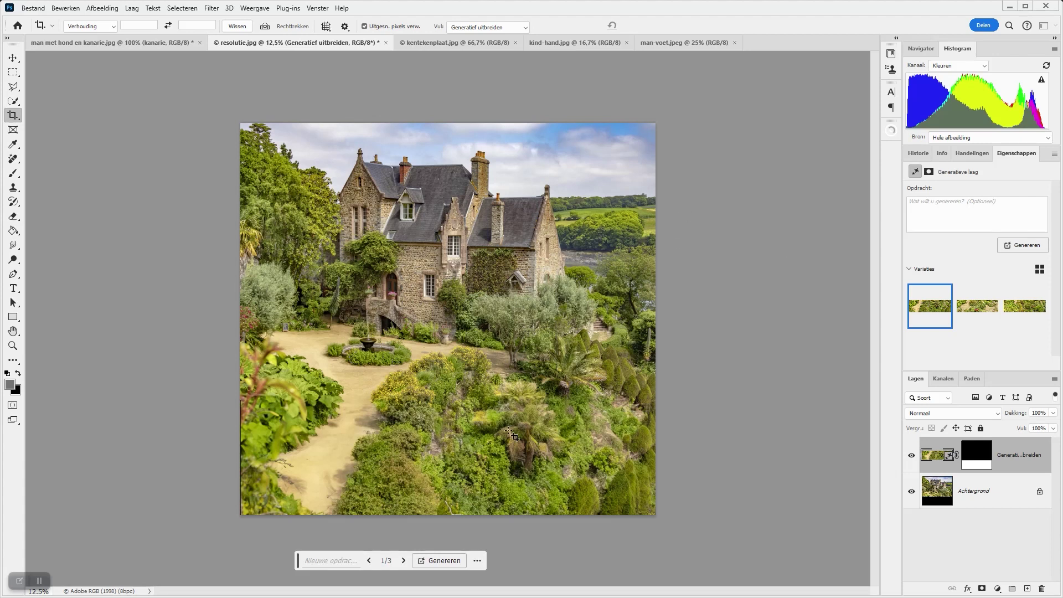
Step: Preview extensions 2/3 and 3/3, then keep variation 2 with the sandy winding path
click(403, 561)
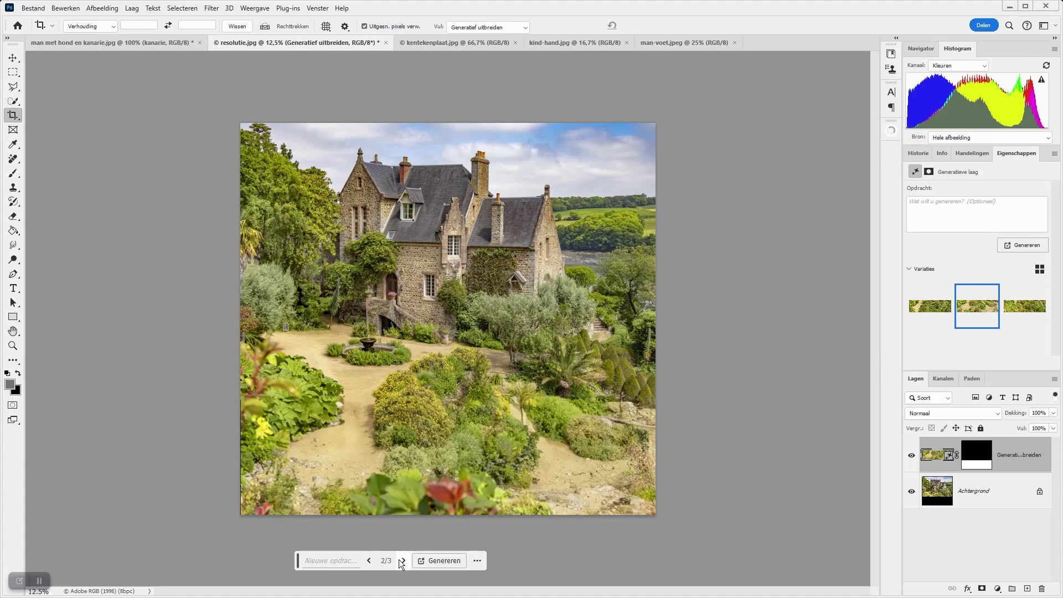
click(403, 561)
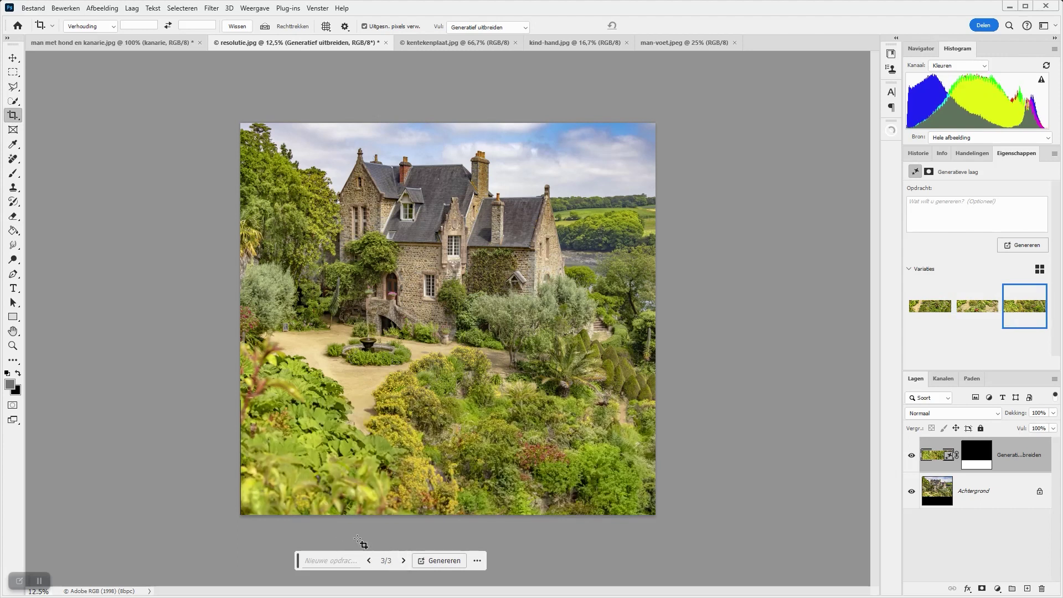
click(371, 561)
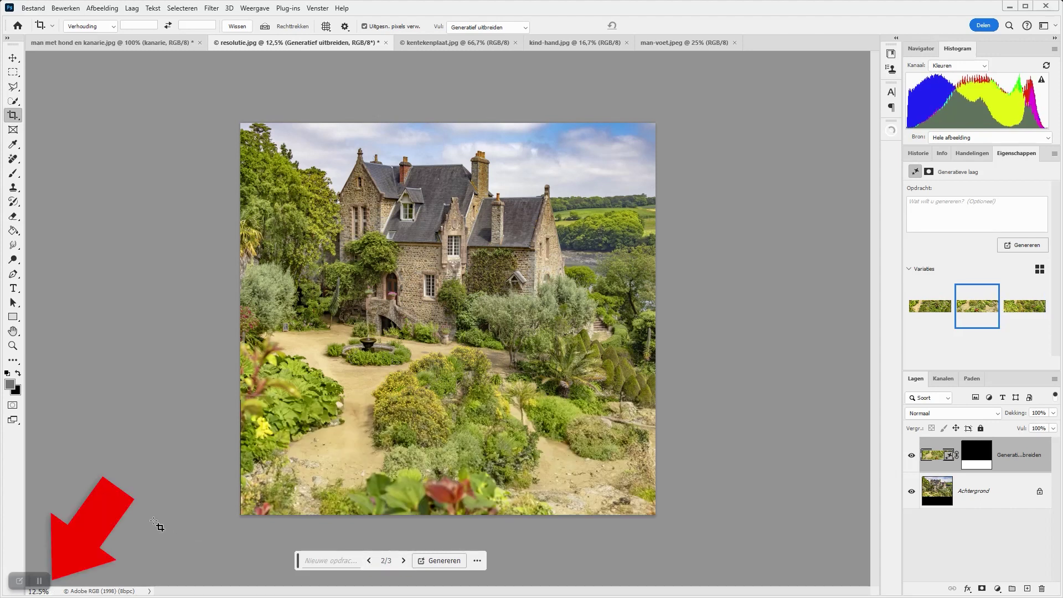
Step: Zoom in on the expanded garden image to inspect the generated detail
scroll(403, 482, up, 1)
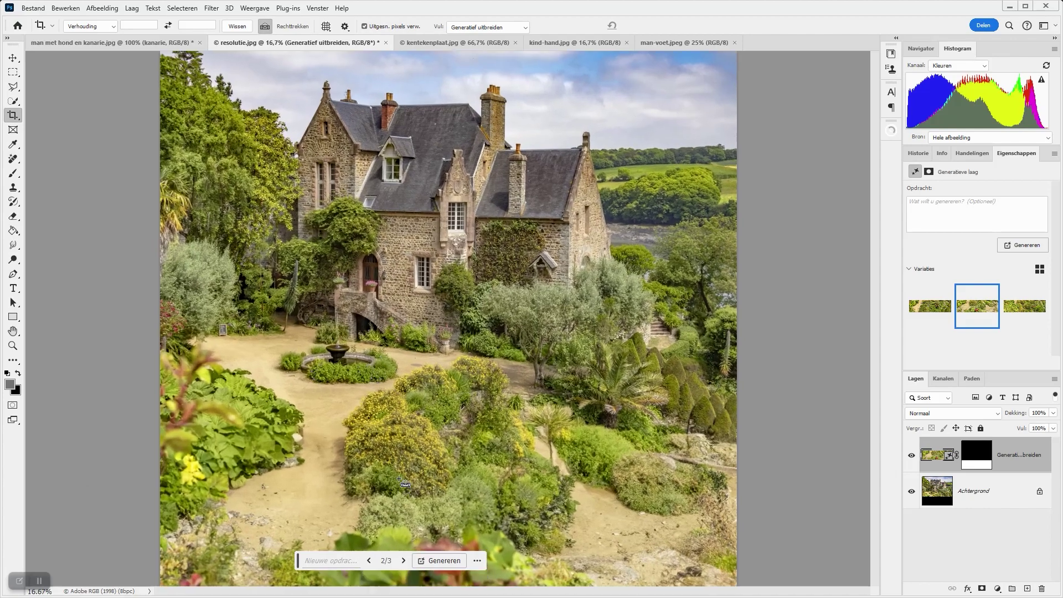
scroll(402, 483, up, 1)
scroll(403, 482, up, 2)
key(ctrl+plus)
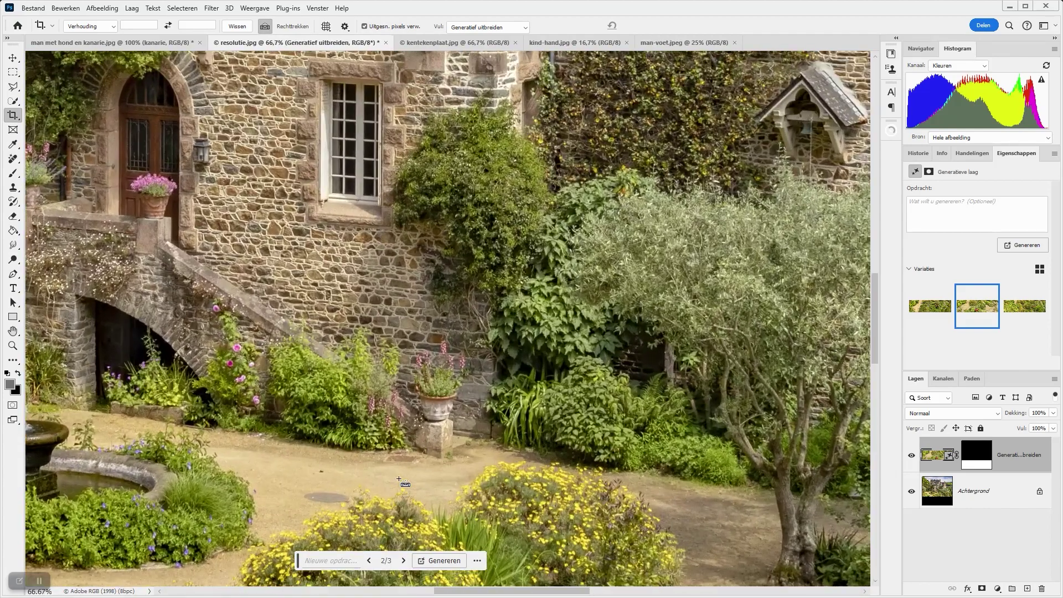
key(ctrl+plus)
scroll(383, 463, down, 3)
scroll(343, 468, down, 3)
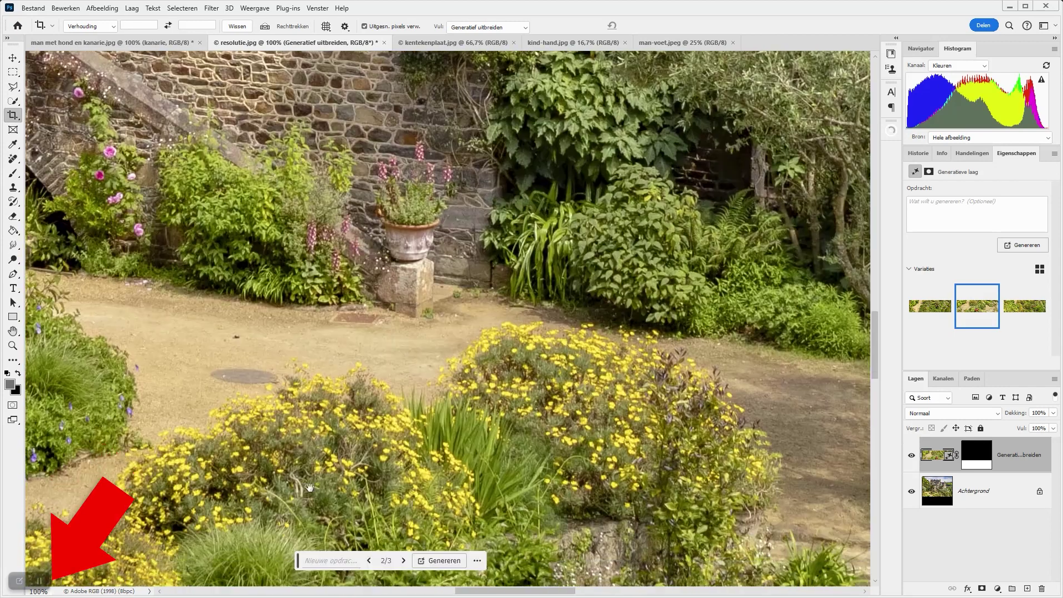
scroll(290, 479, down, 4)
scroll(290, 478, down, 2)
Step: Pan across the generated sandy path and left plants, then switch to kentekenplaat.jpg
scroll(277, 360, left, 4)
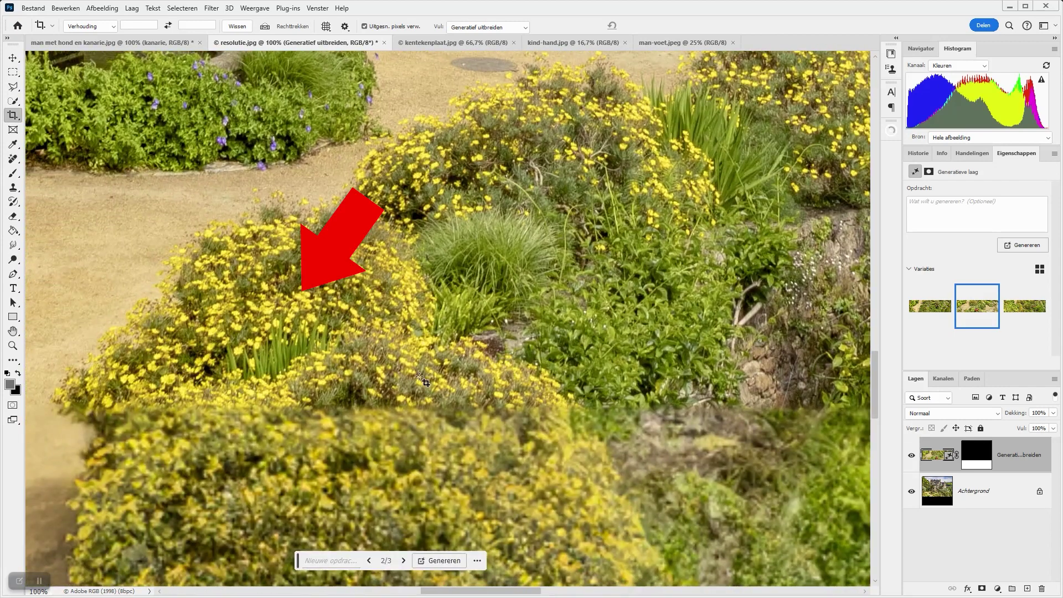
scroll(406, 382, down, 3)
scroll(406, 381, left, 1)
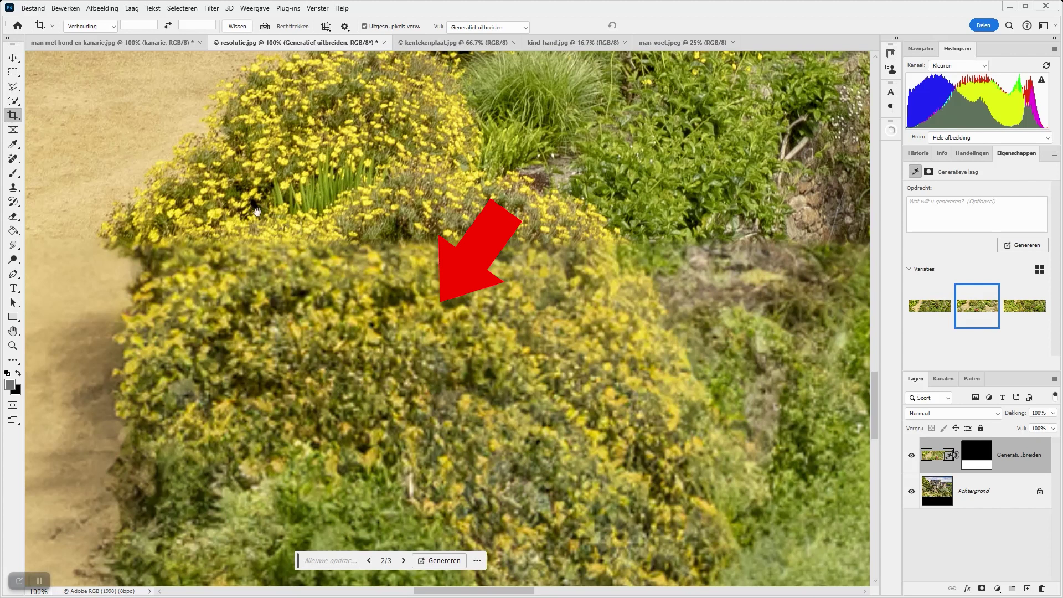
drag(256, 211, 567, 205)
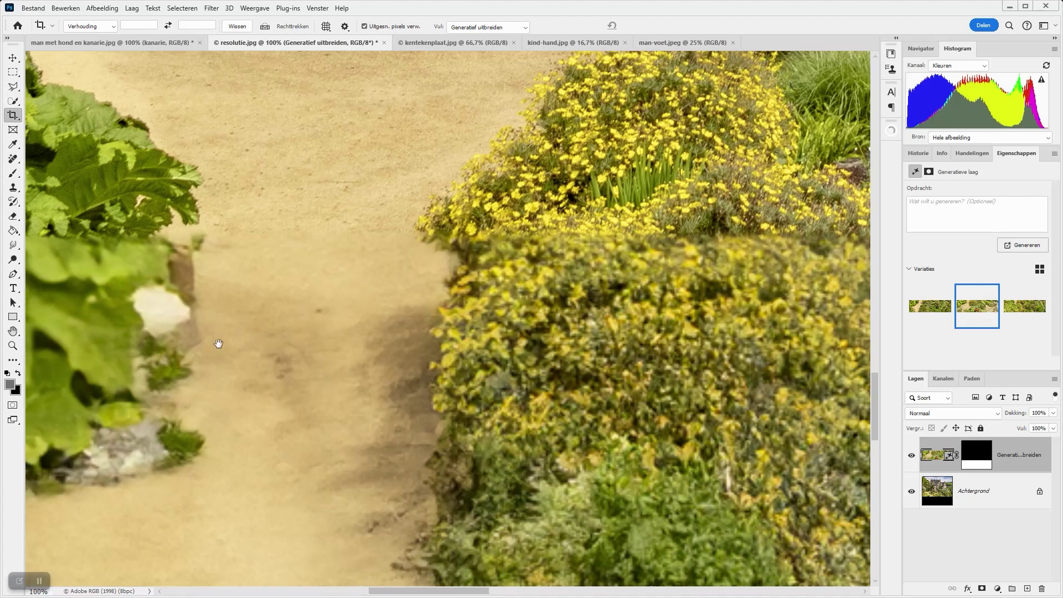
drag(218, 346, 481, 304)
scroll(480, 305, down, 4)
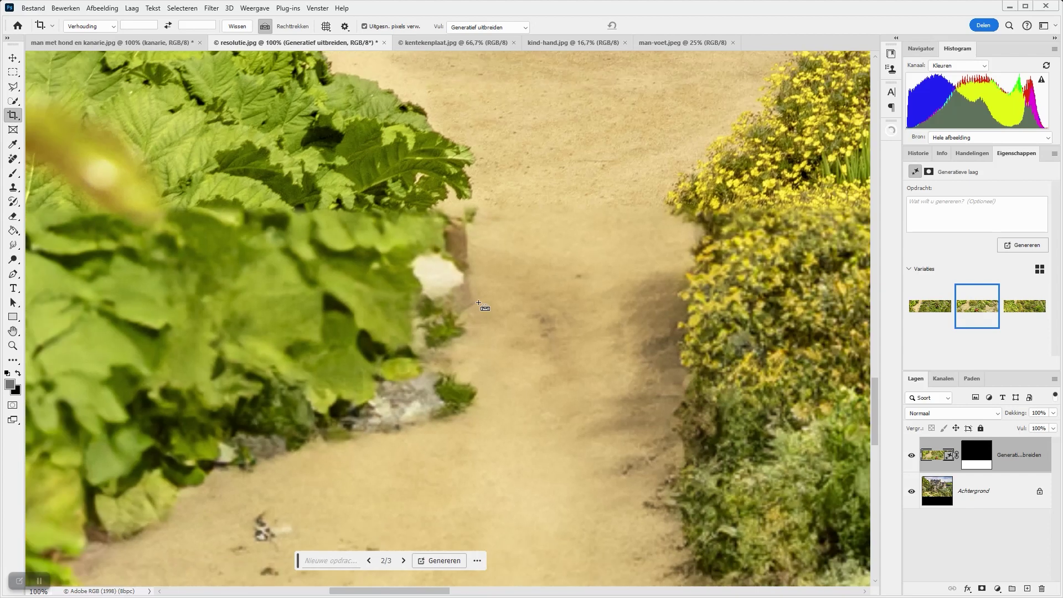
scroll(481, 305, down, 2)
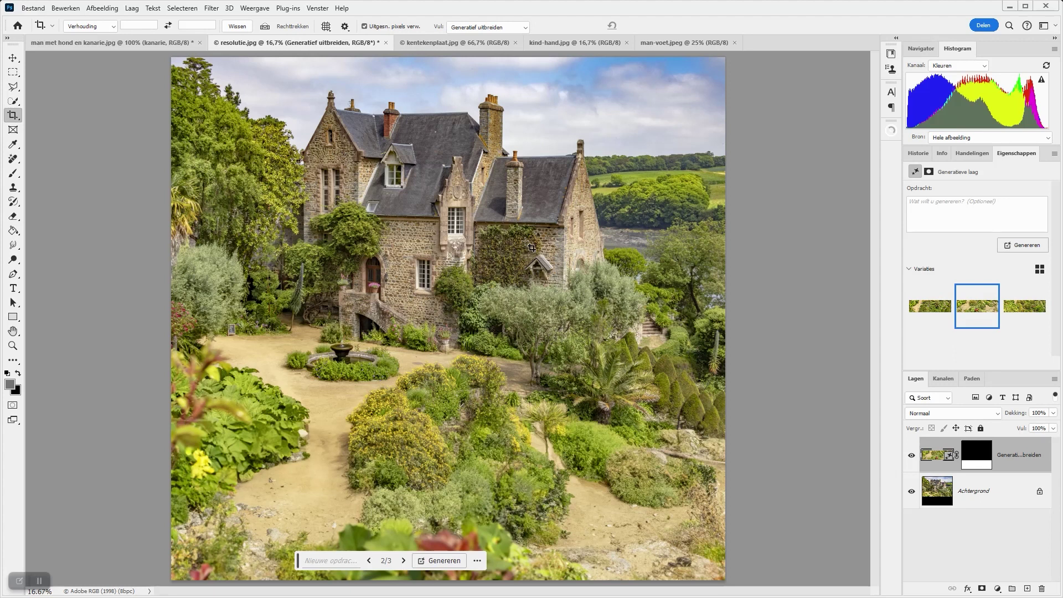
click(448, 44)
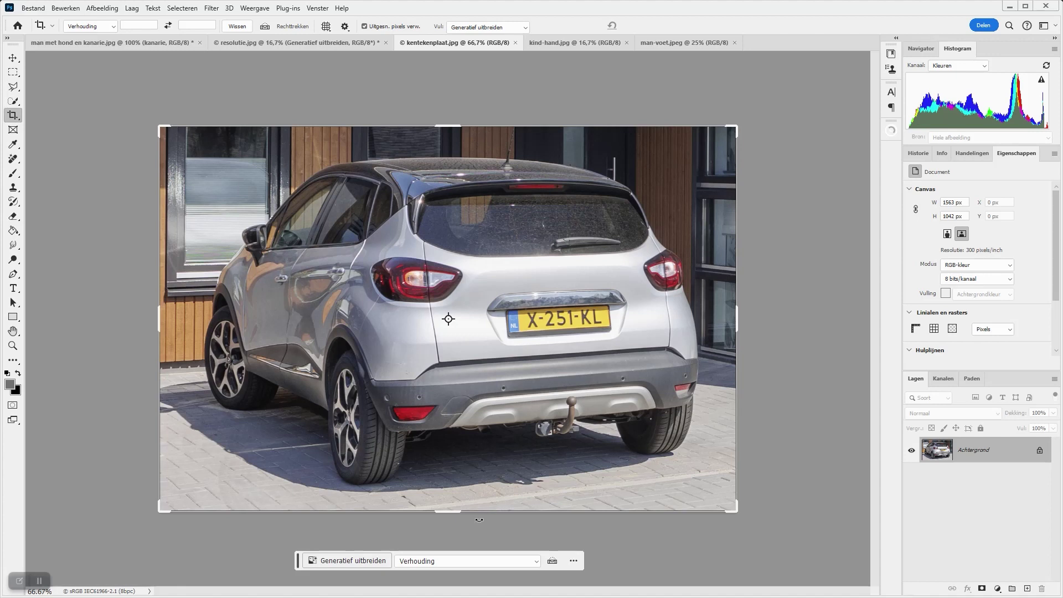
click(14, 86)
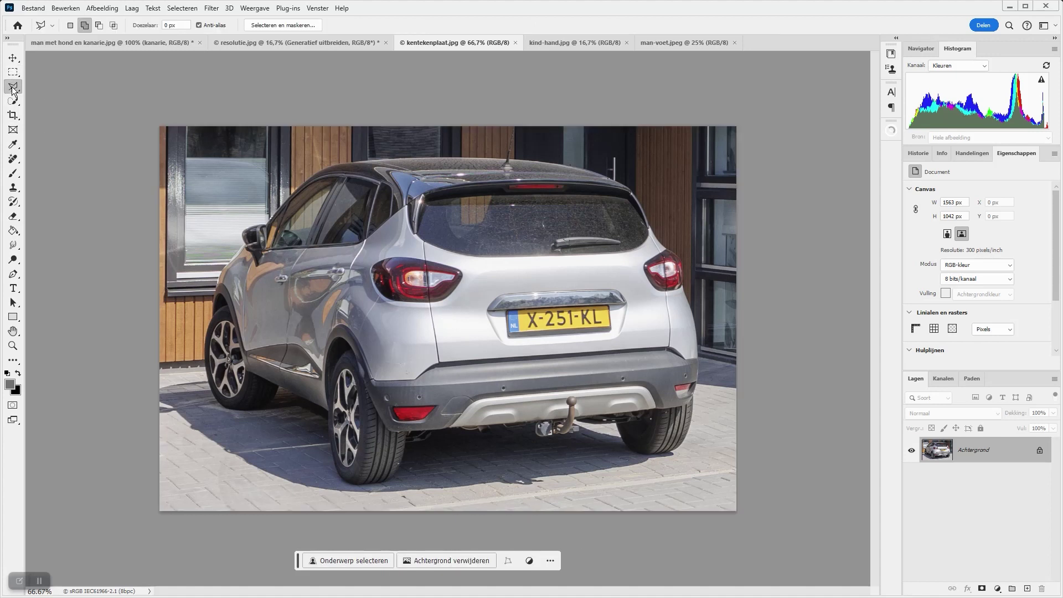
click(521, 311)
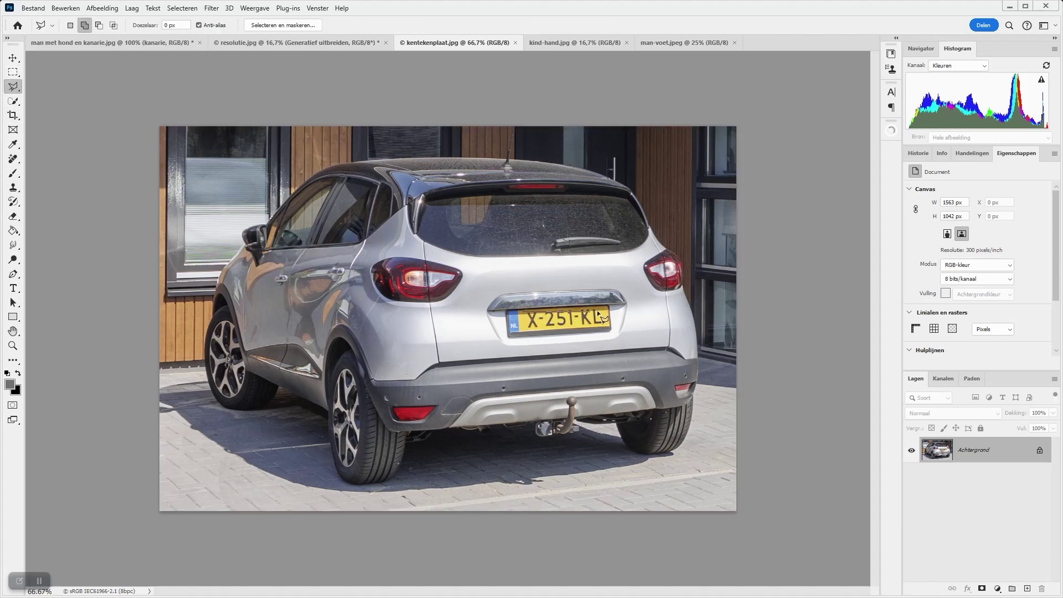
click(603, 309)
click(609, 332)
double_click(523, 331)
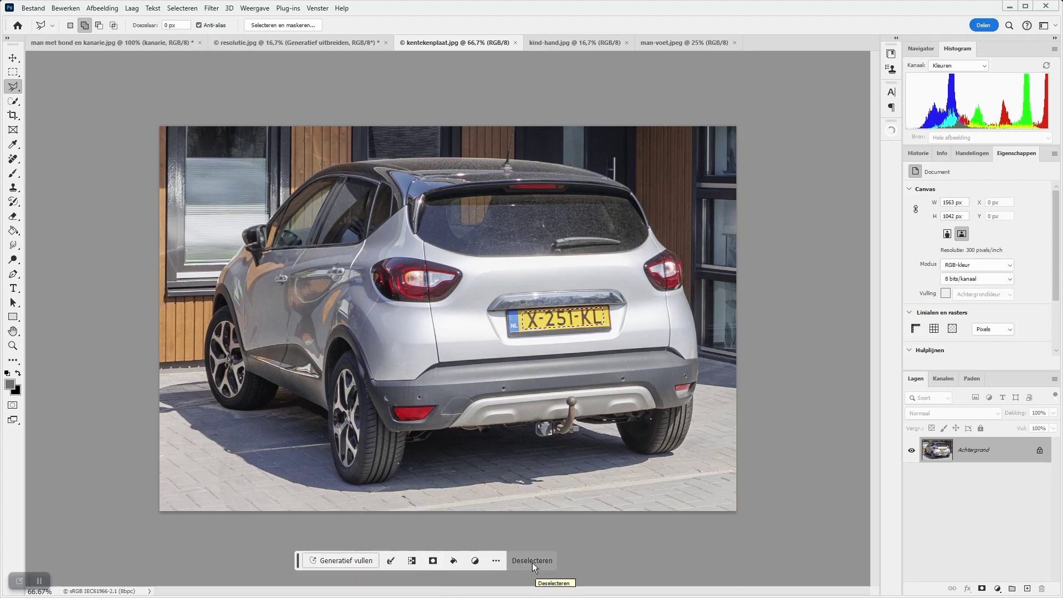
click(370, 561)
click(573, 560)
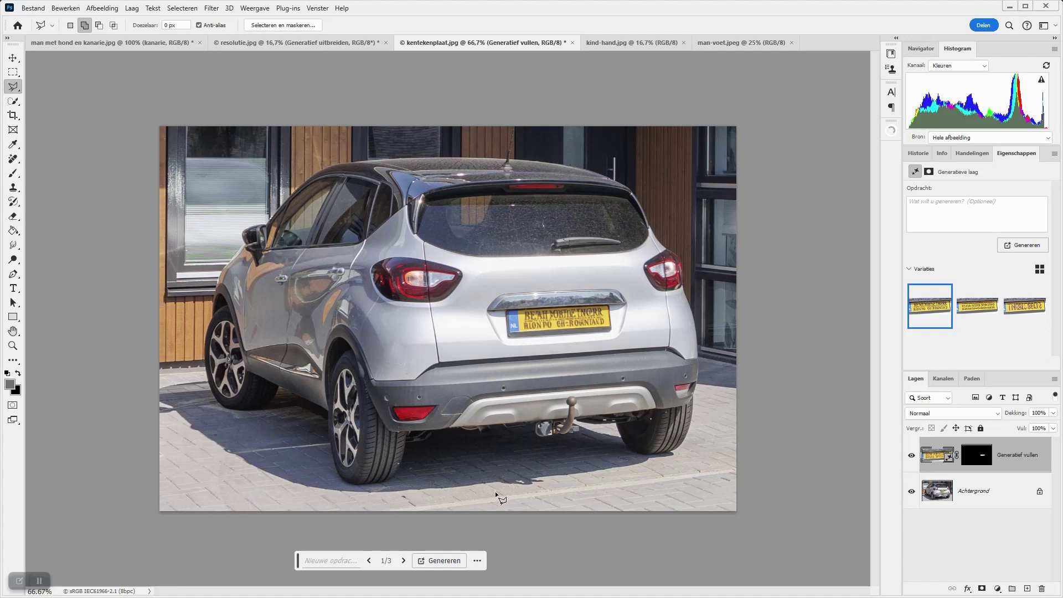
click(404, 560)
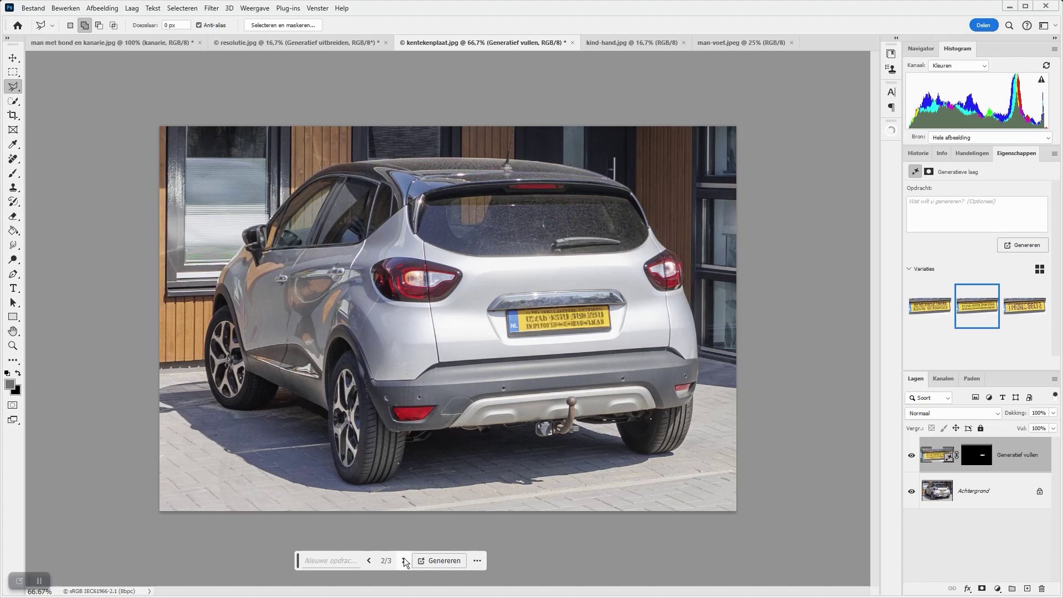
click(404, 560)
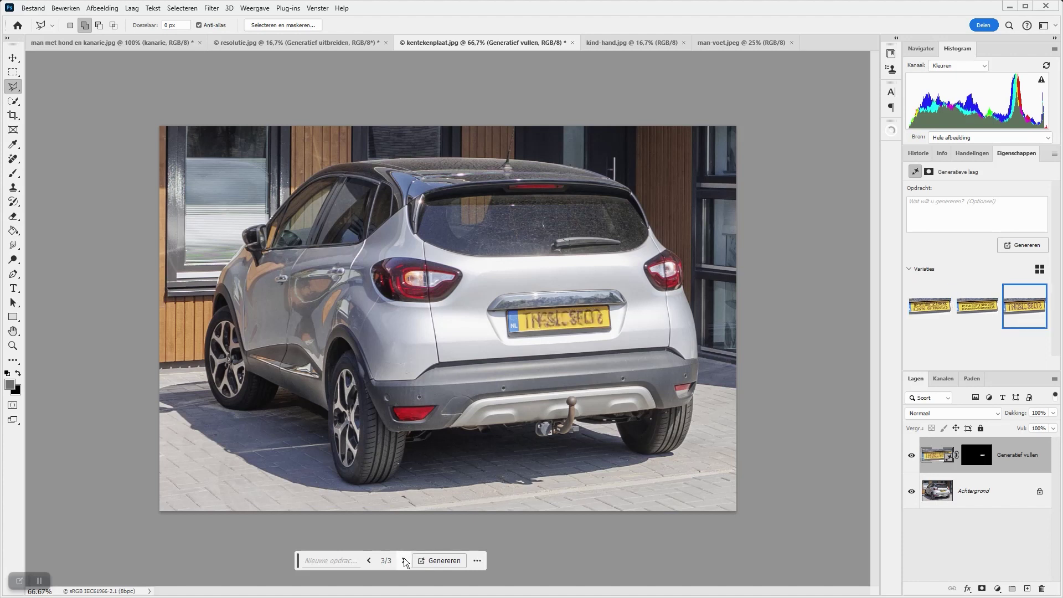
click(370, 561)
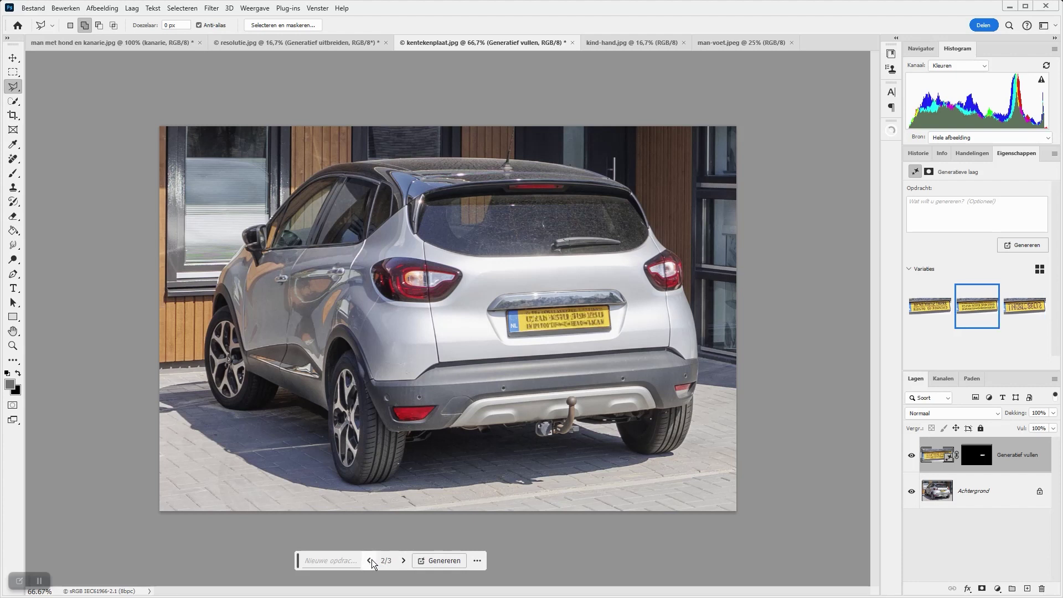
click(370, 560)
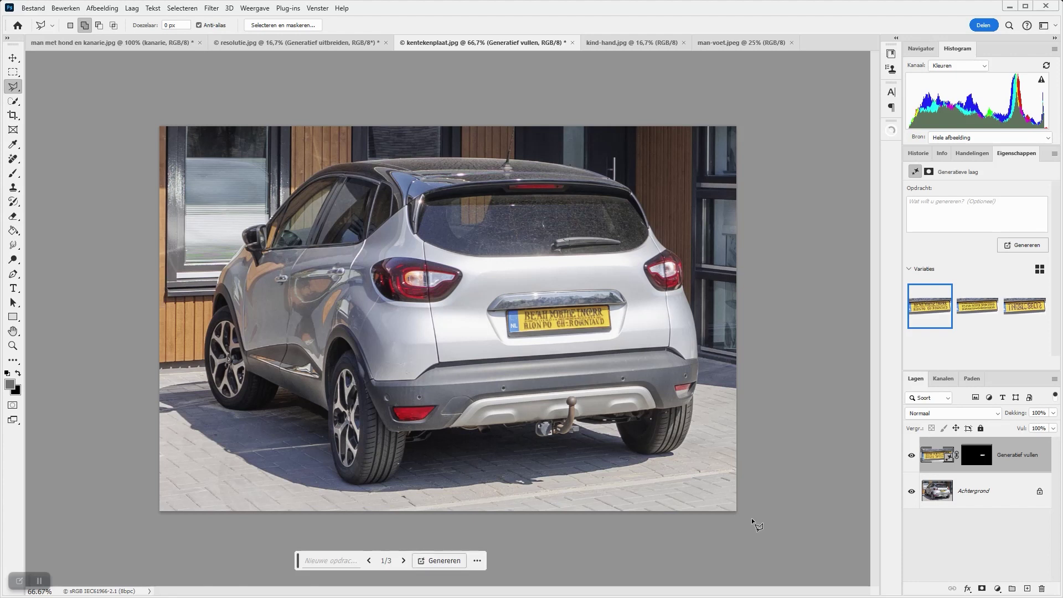
Step: Undo the previous fill, lasso the licence plate, and generate 'lege kenteken plaat' into it
key(Delete)
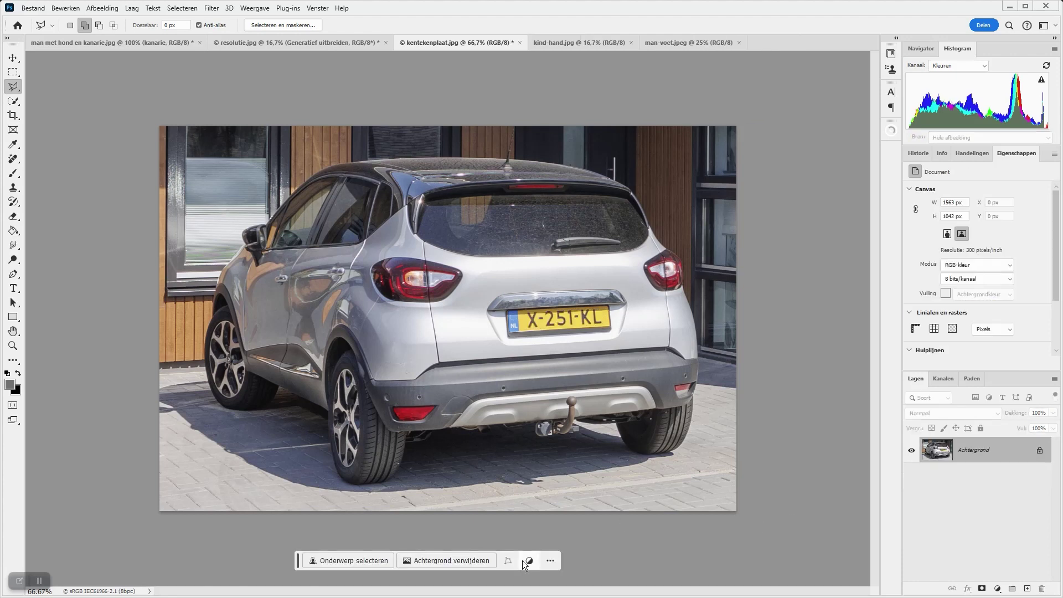
click(523, 330)
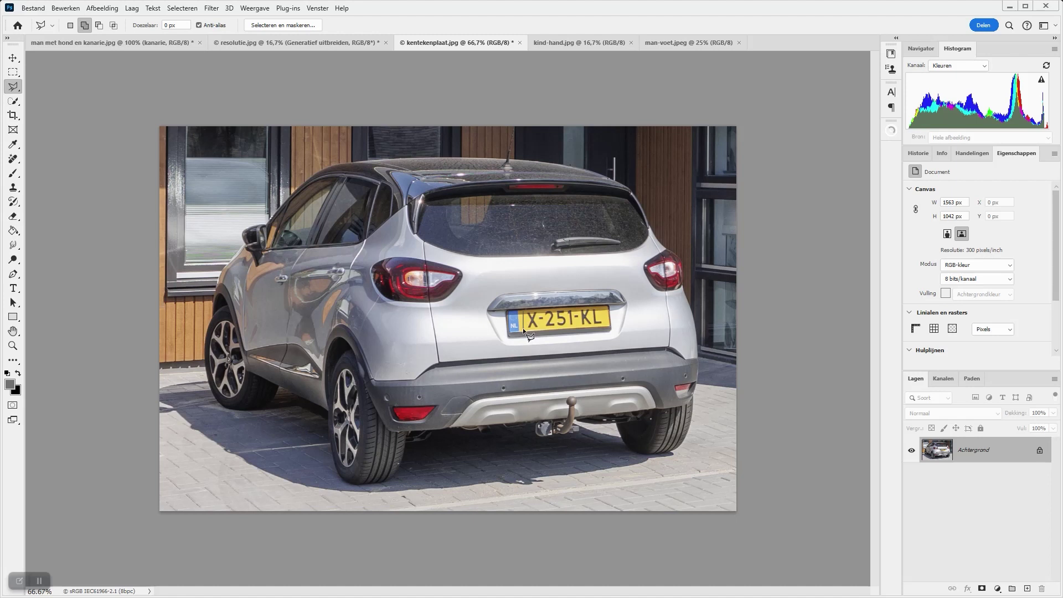
click(603, 324)
double_click(602, 310)
click(335, 560)
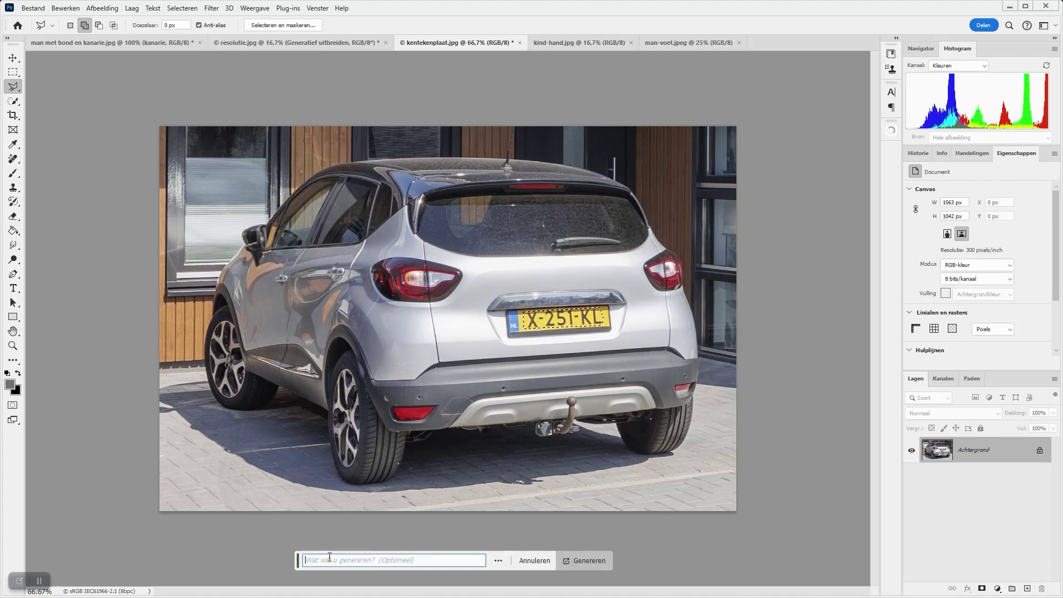
text(lege ken)
text(teken plaat)
click(586, 561)
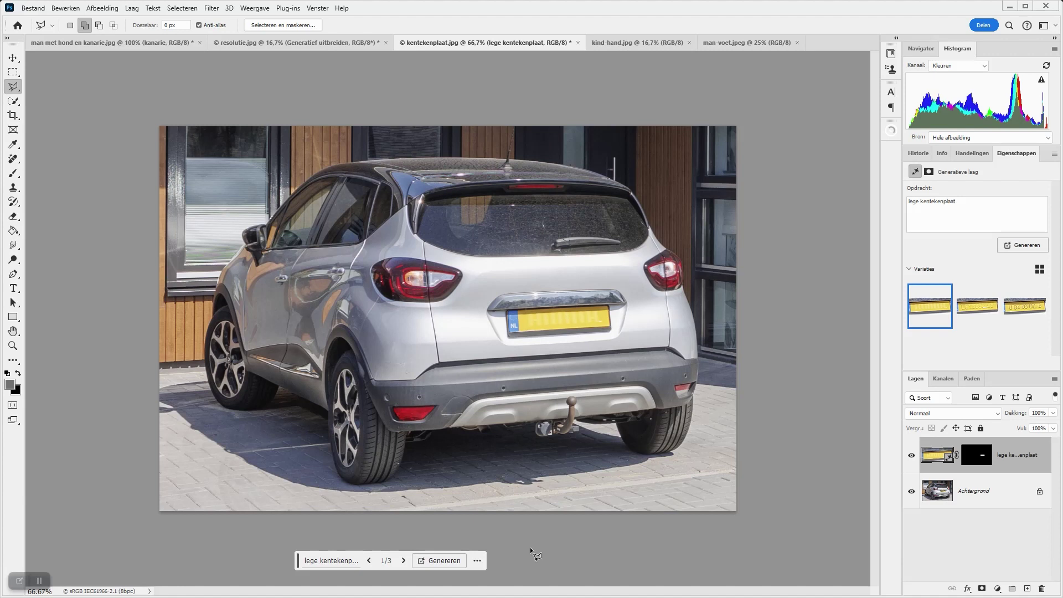
Step: Cycle the blank-plate variations back to 1/3, then bring up kind-hand.jpg
click(403, 560)
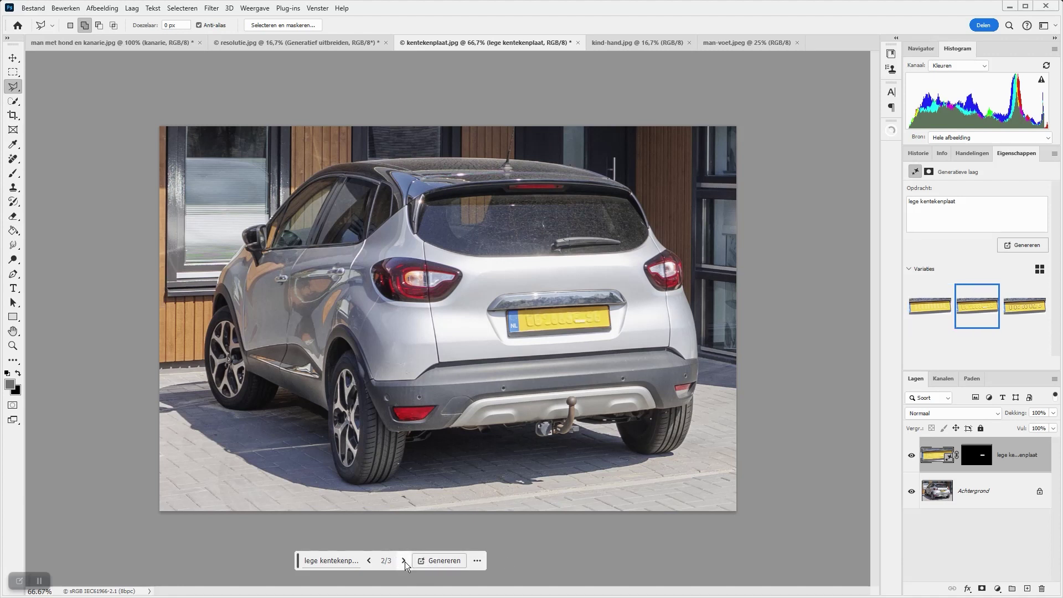
click(404, 560)
click(404, 560)
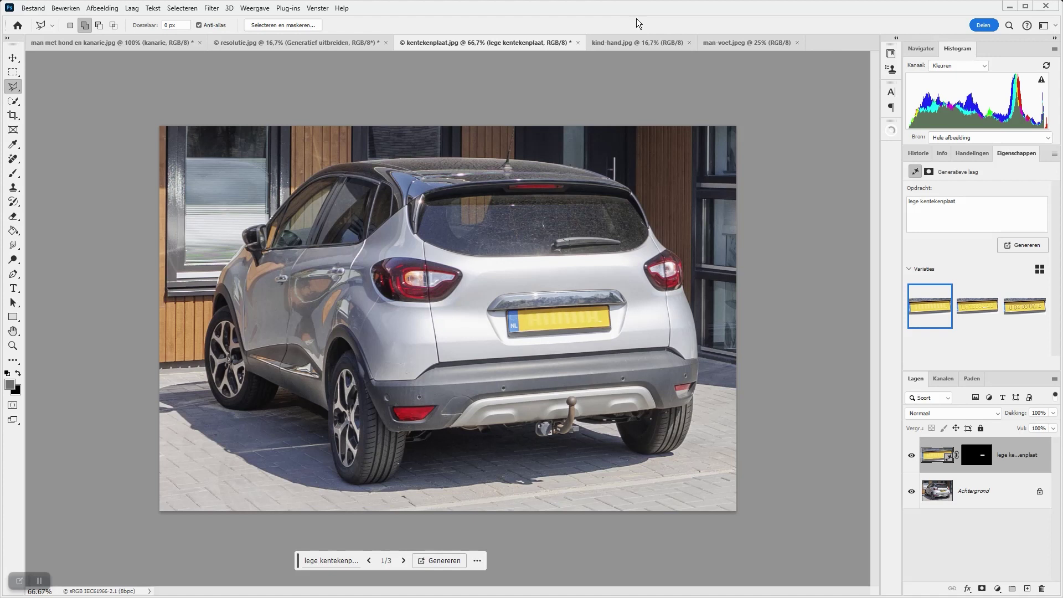
click(623, 45)
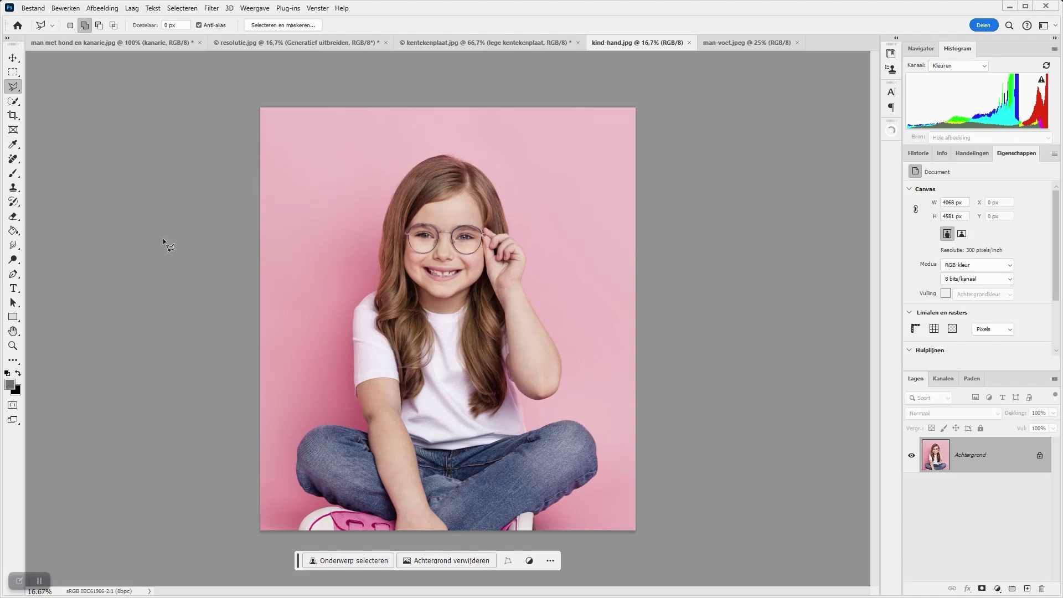
Step: Try a generative downward extension of the girl's portrait, discard it, and switch to man-voet.jpeg
click(14, 115)
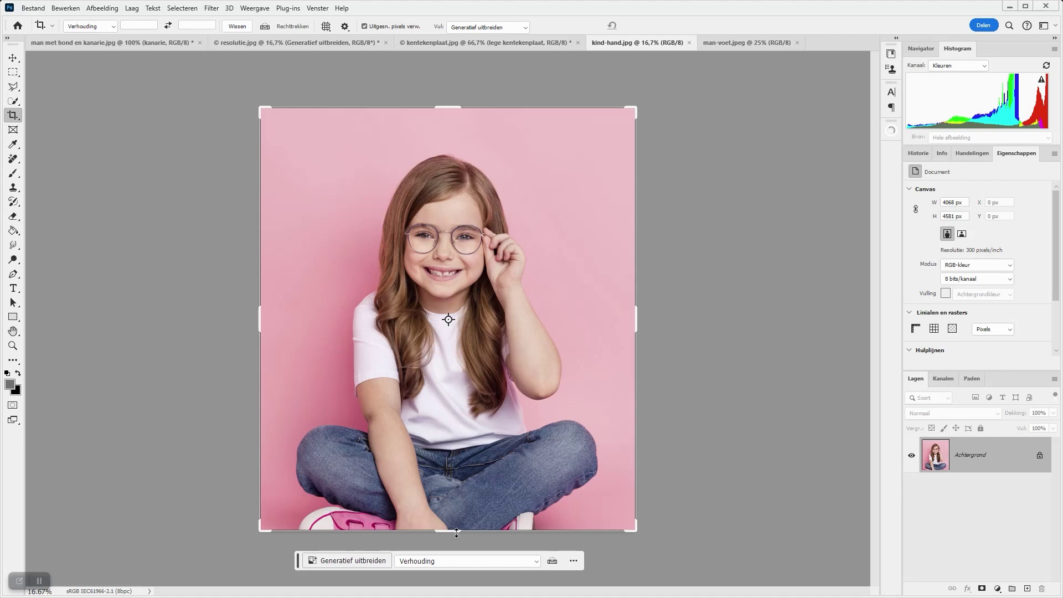
drag(456, 533, 450, 567)
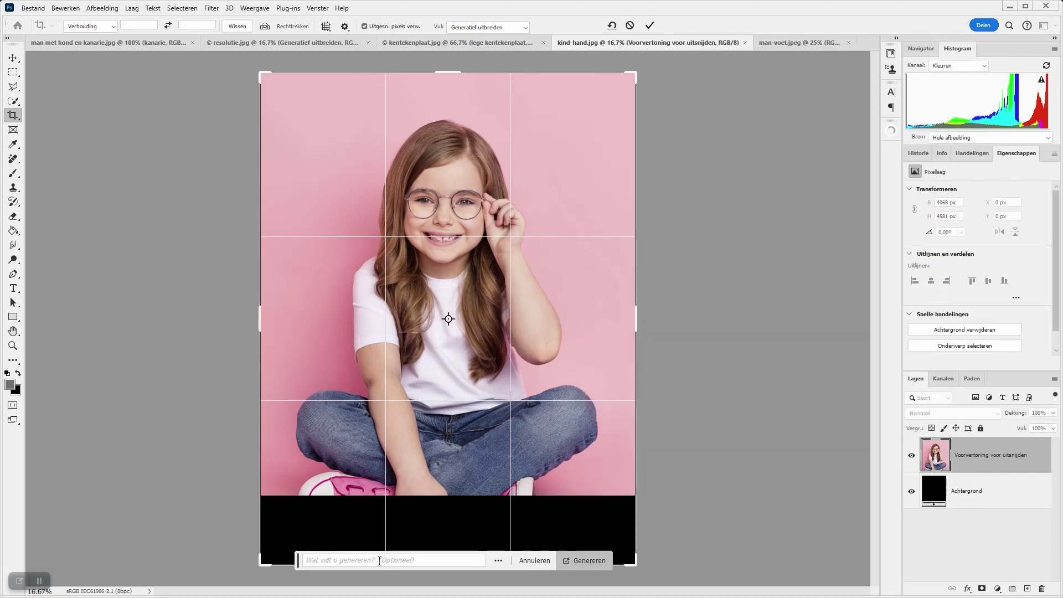
click(596, 559)
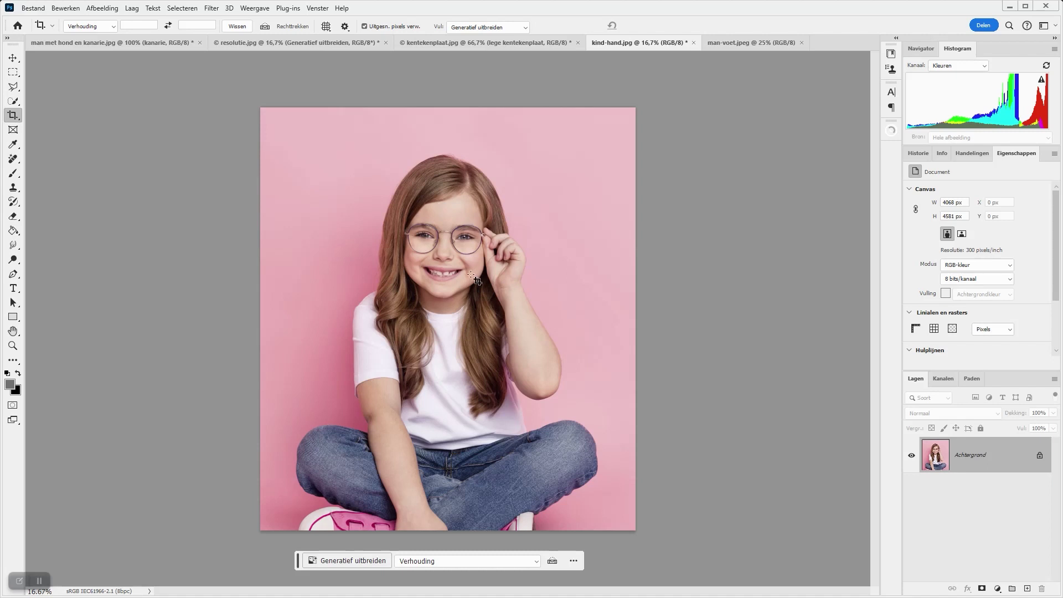
click(725, 43)
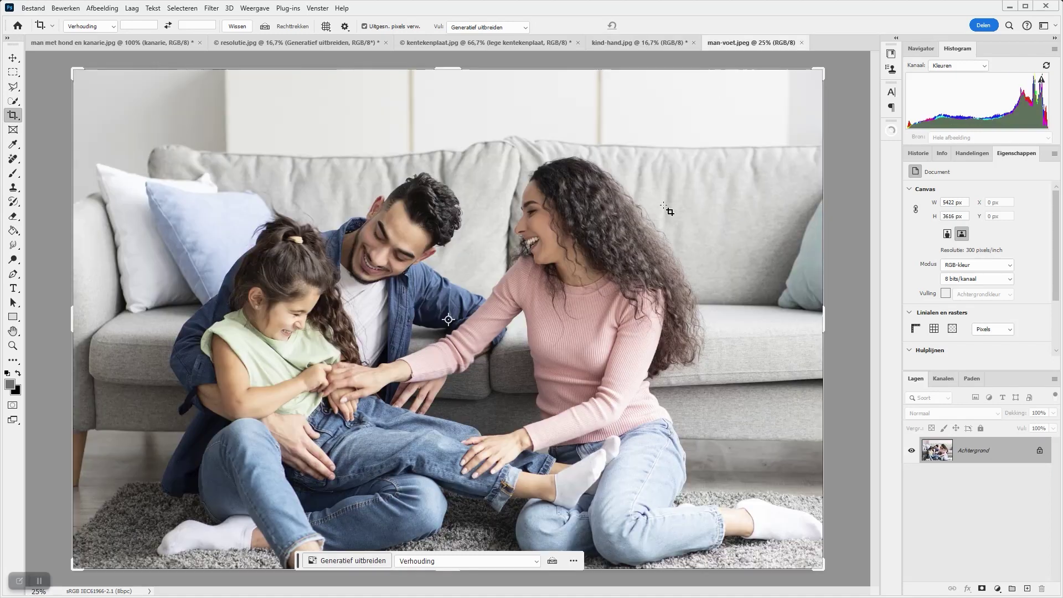
Step: Zoom out and stretch the family photo's bottom crop edge down below the rug
key(ctrl+minus)
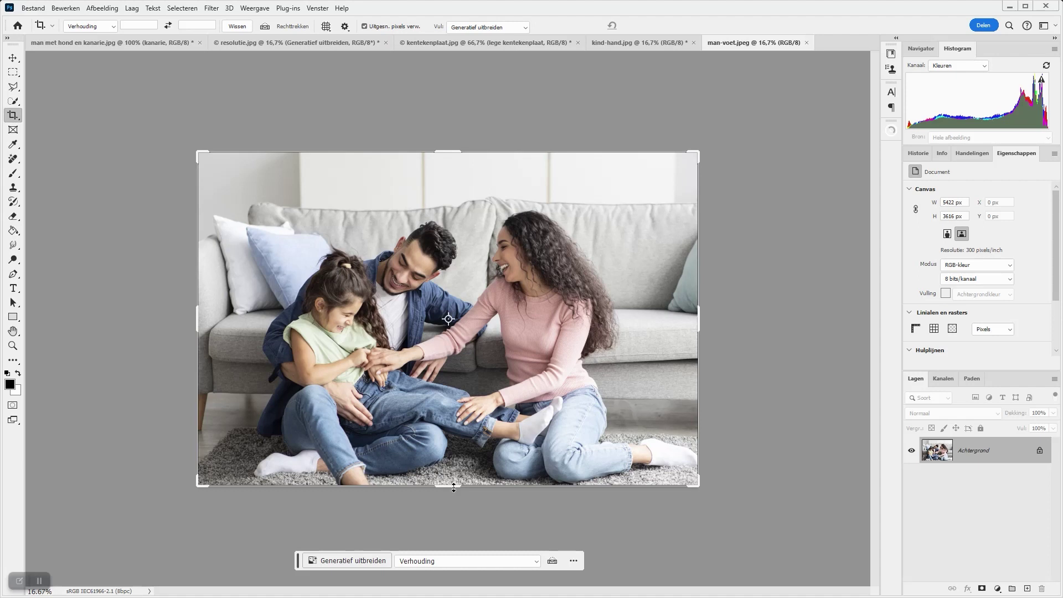
drag(454, 487, 449, 523)
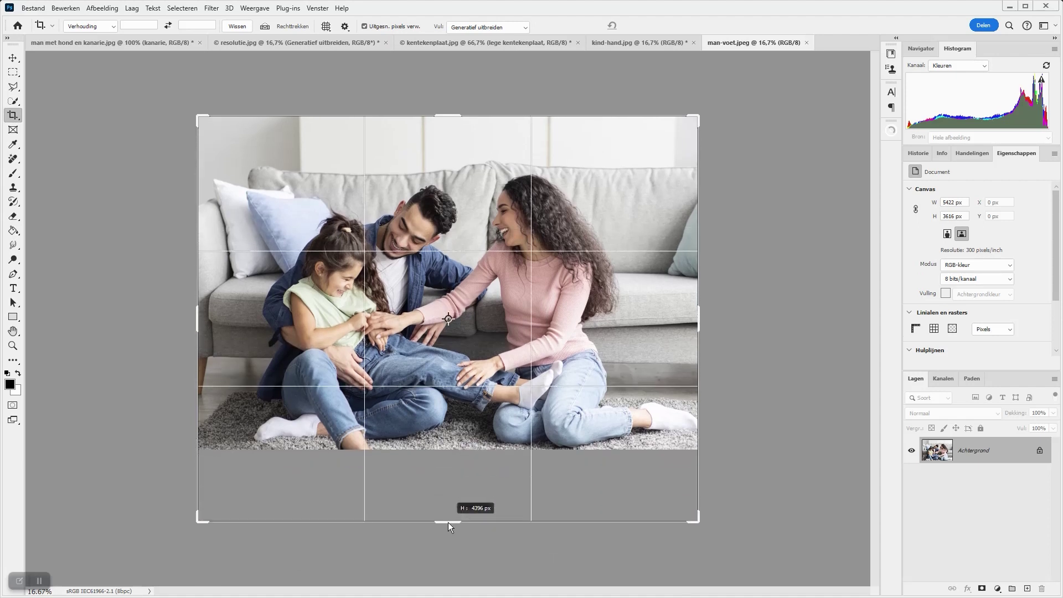
drag(449, 520, 448, 523)
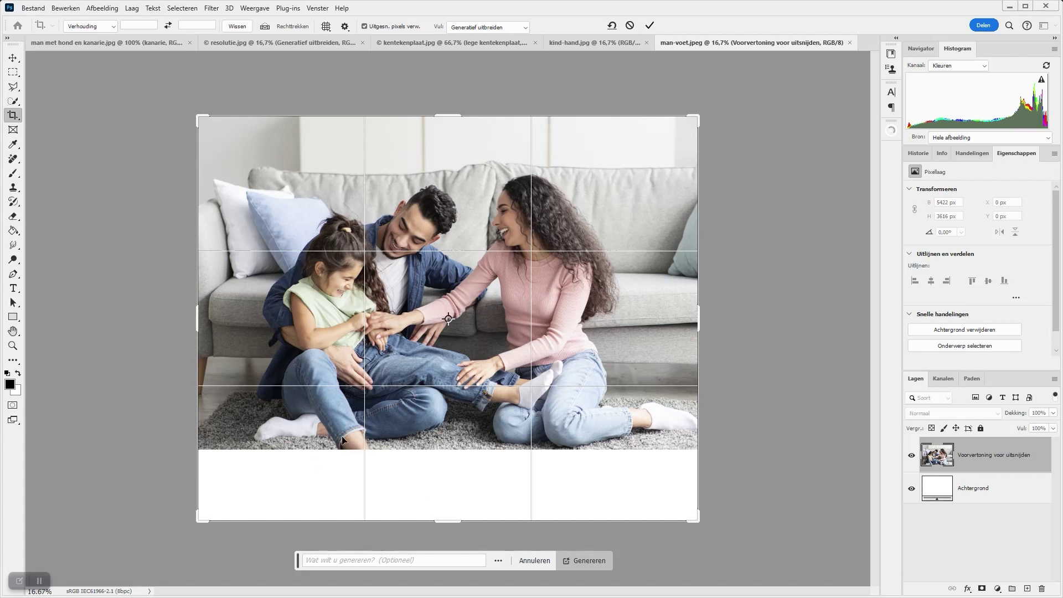
Step: Generate grey rug in the empty band below the family and keep variation 3 of 3
click(337, 562)
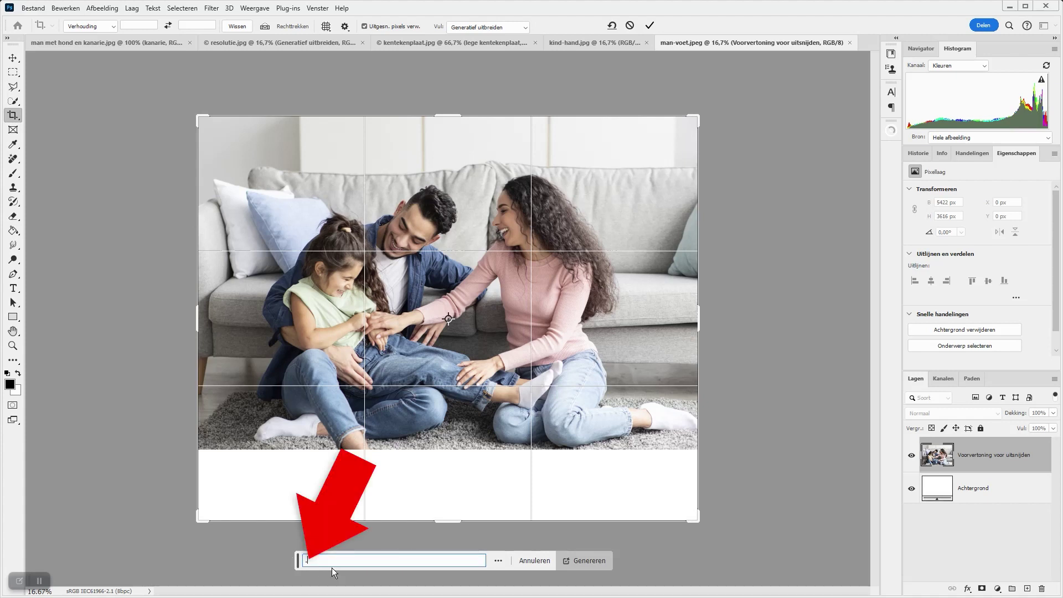
text(.)
click(583, 560)
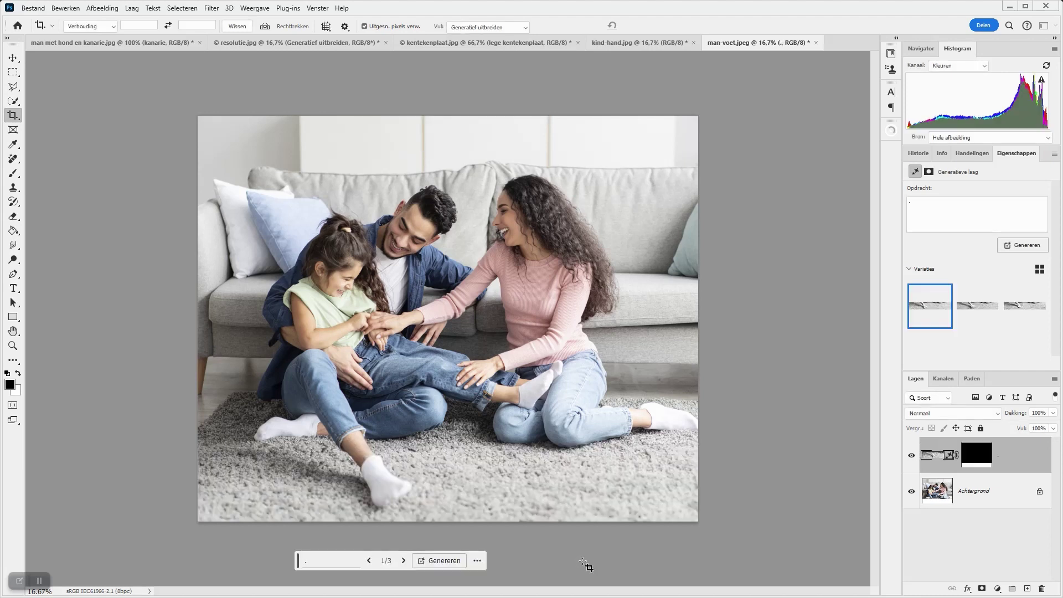
click(403, 560)
click(404, 560)
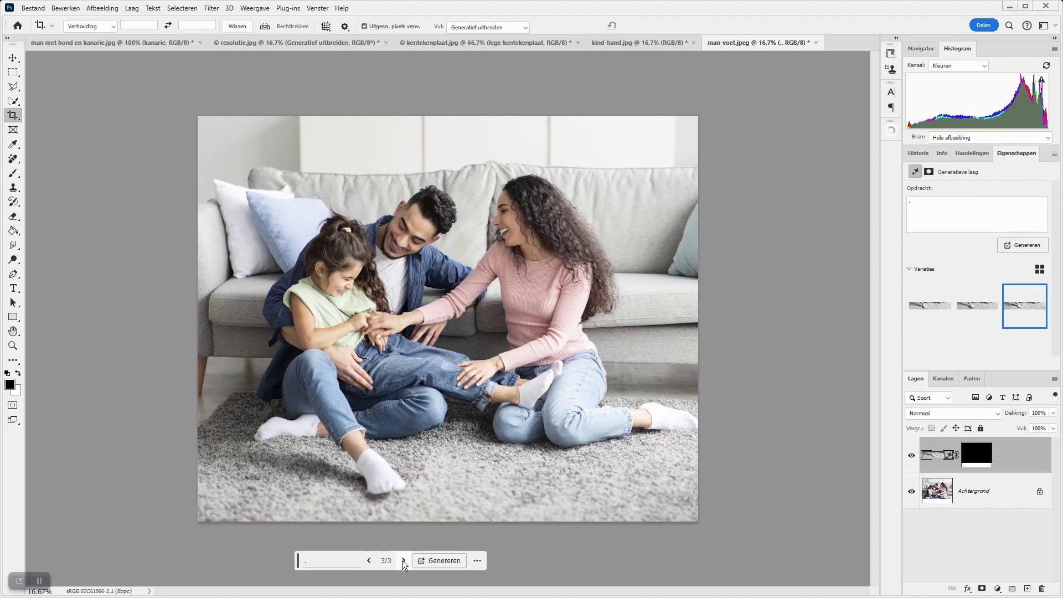